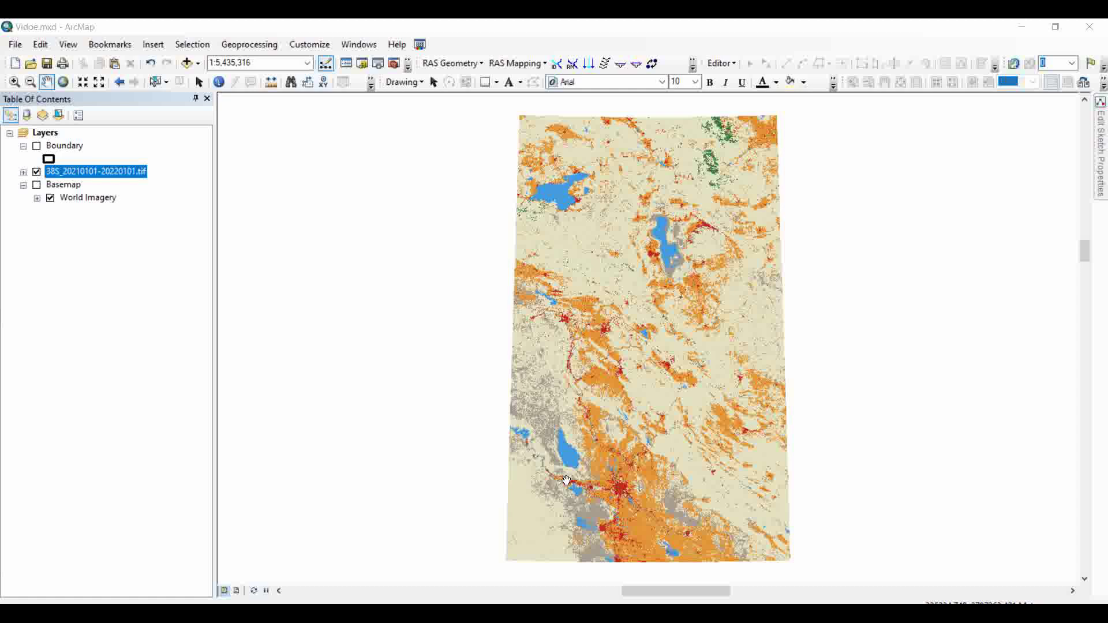
Step: Switch on the Boundary layer so its outline shows over the land-cover raster
click(36, 146)
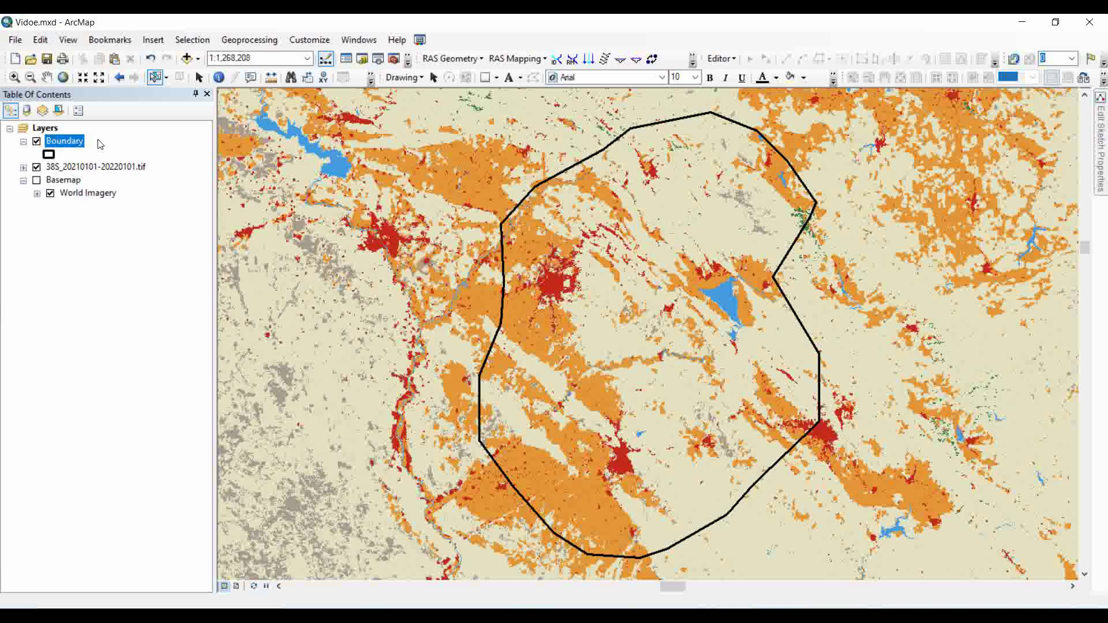
Step: Select the Boundary polygon and clip 38S_20210101-20220101.tif to it with Image Analysis
click(154, 78)
click(524, 202)
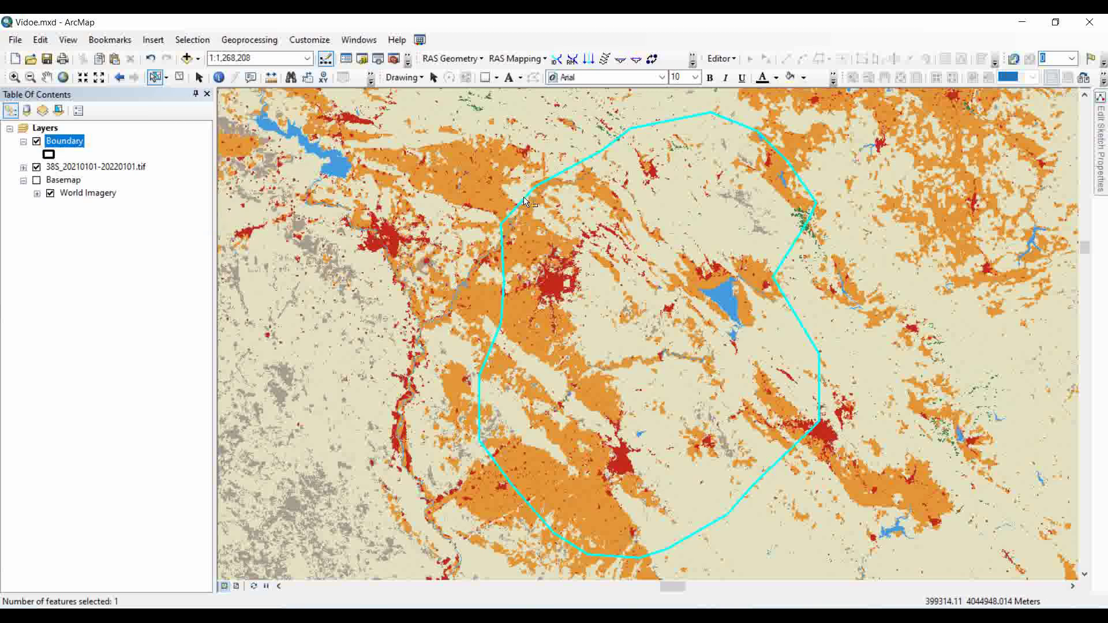
click(354, 44)
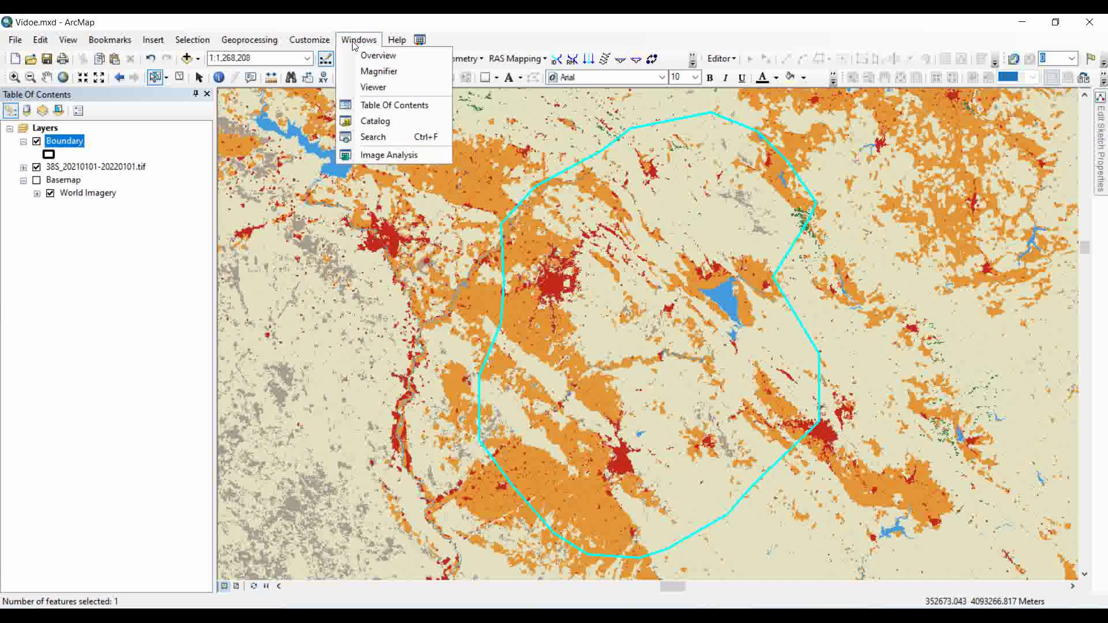
click(386, 155)
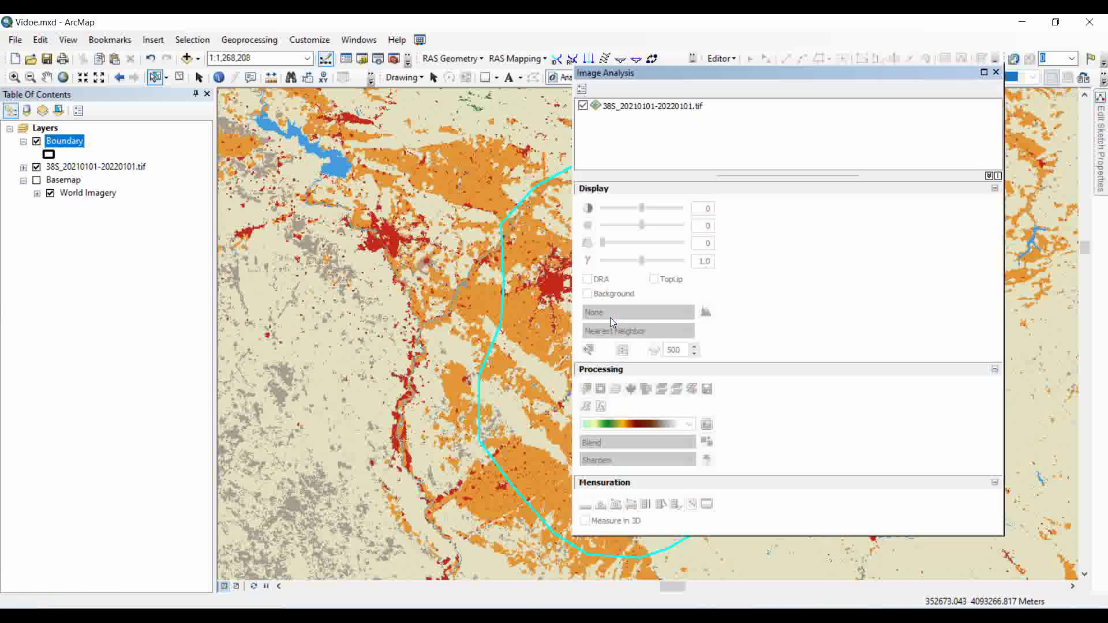
click(615, 107)
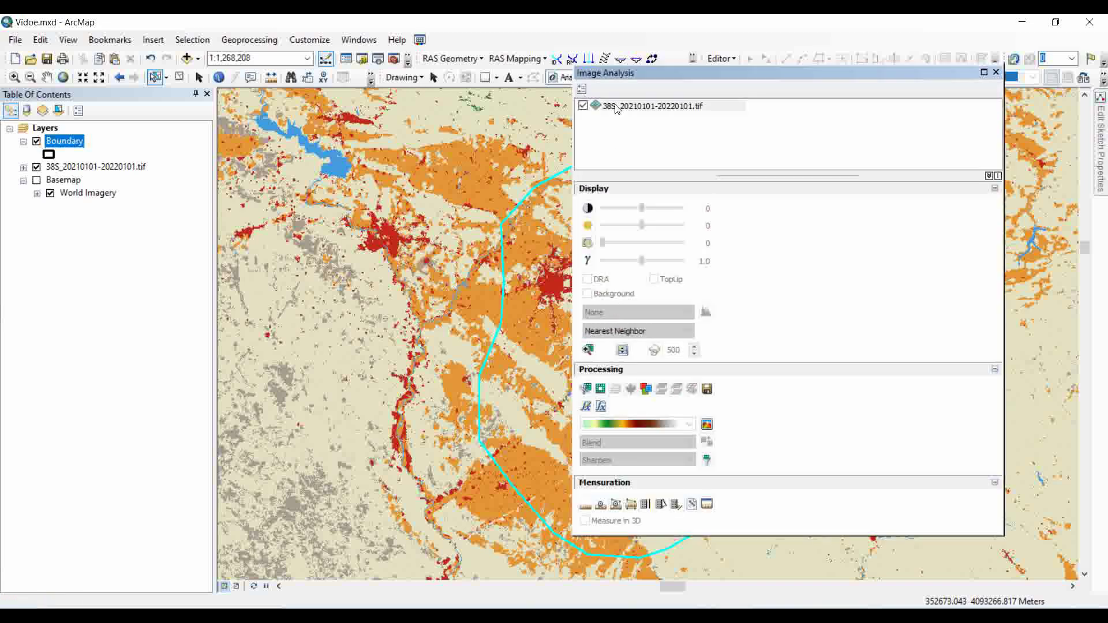
click(586, 390)
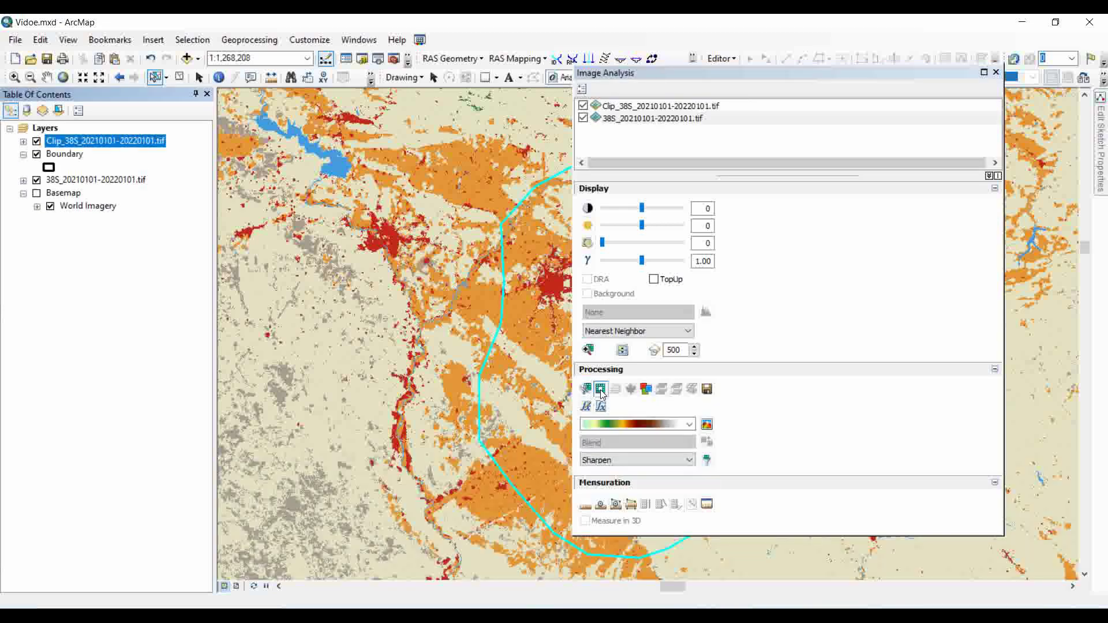
Step: Hide Boundary and the original raster, and zoom to the Clip_38S_20210101-20220101.tif layer
click(996, 75)
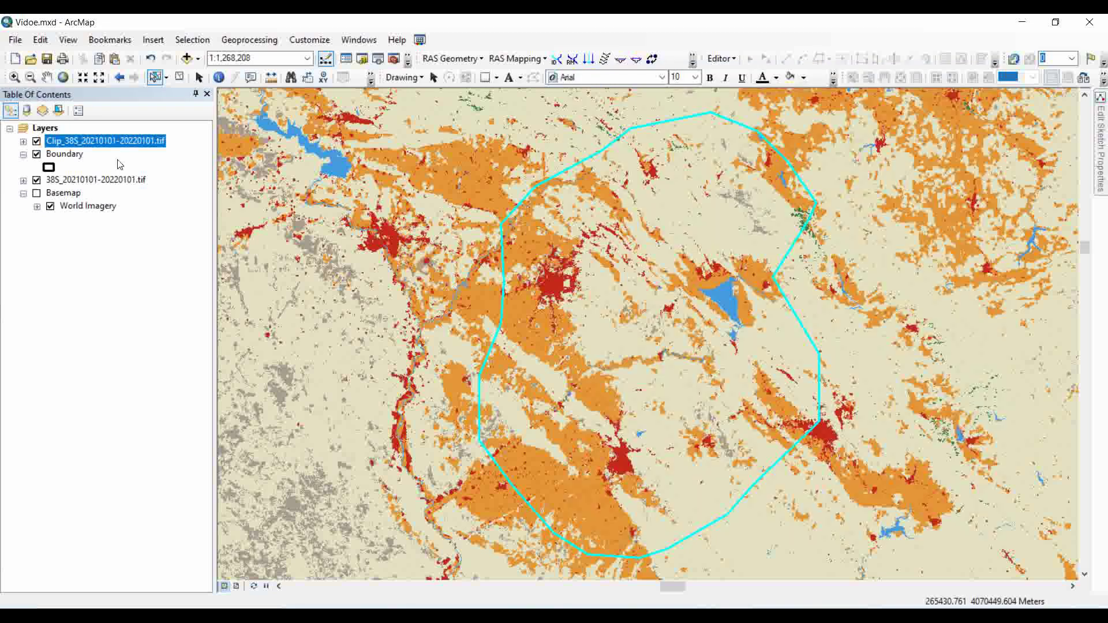
click(36, 154)
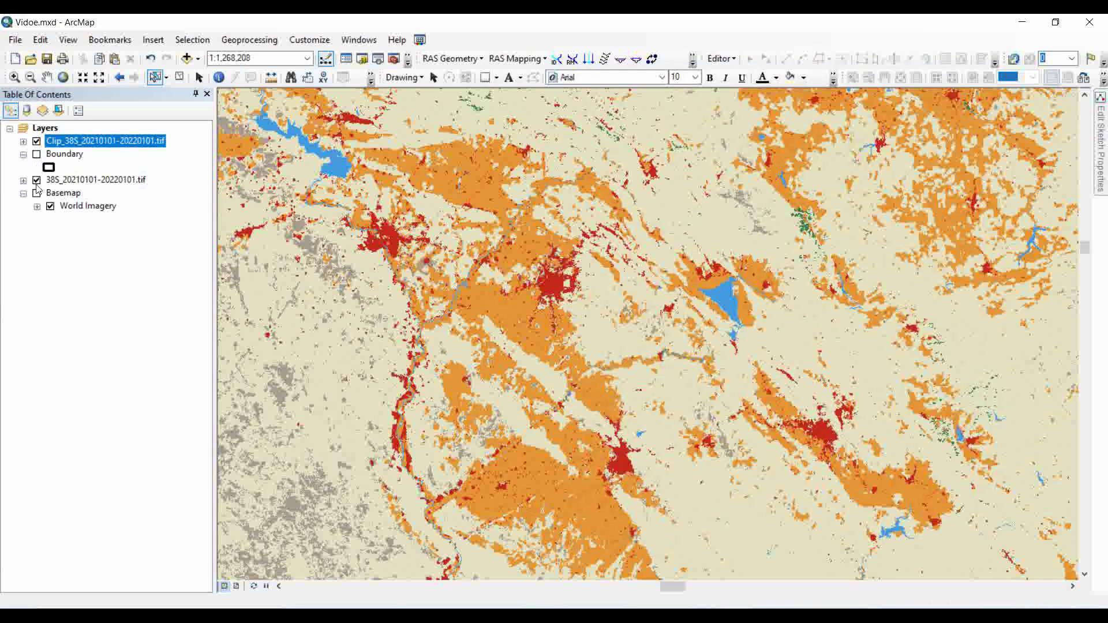
click(36, 180)
right_click(74, 144)
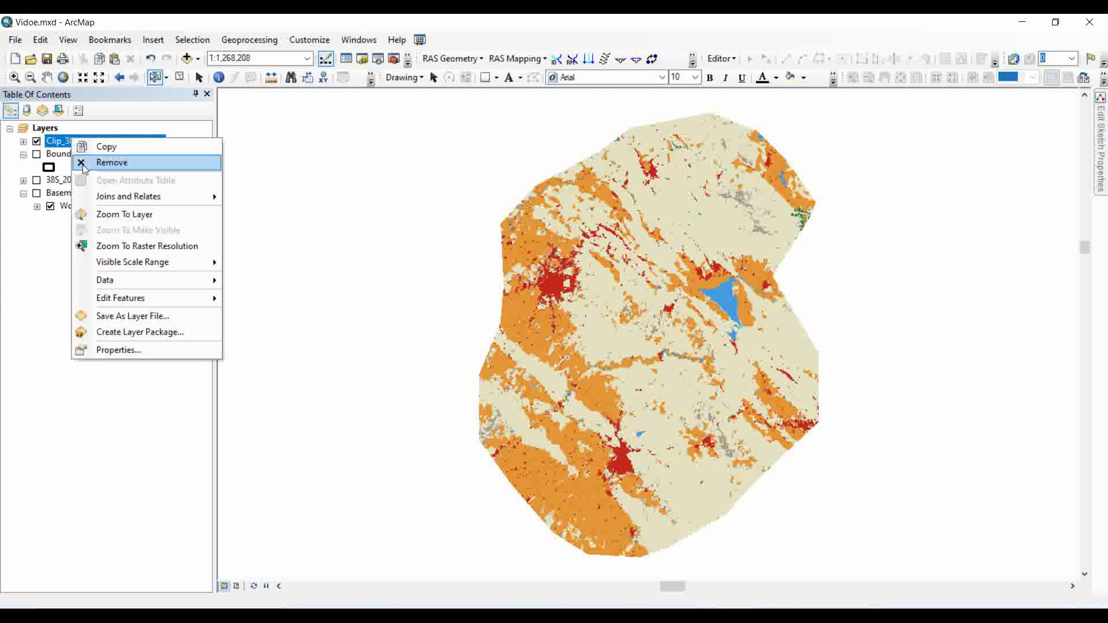
click(113, 216)
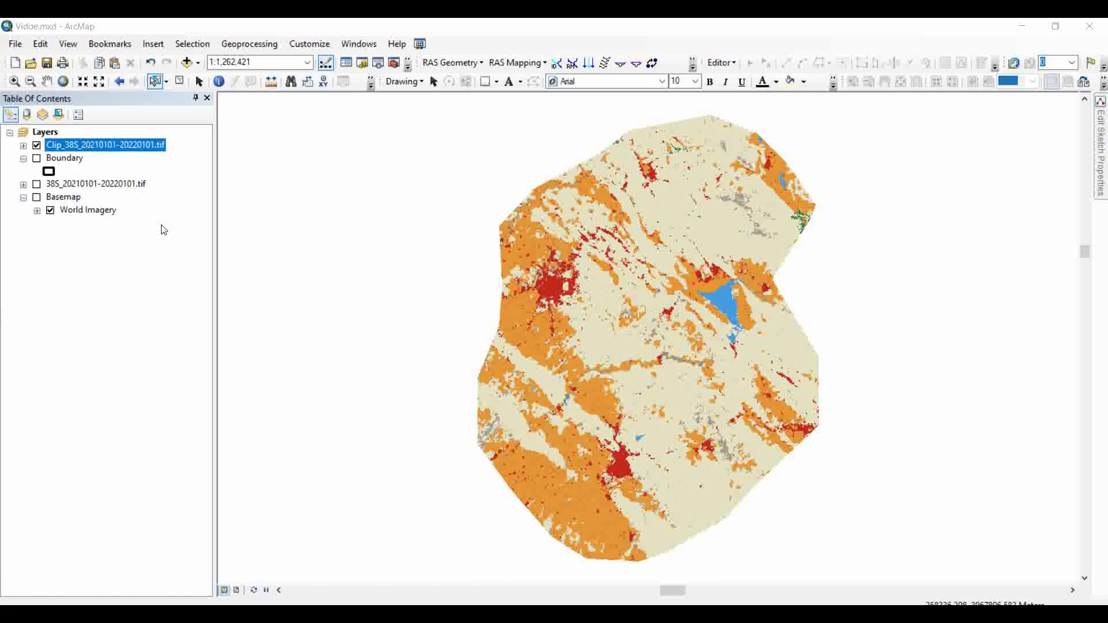
right_click(122, 148)
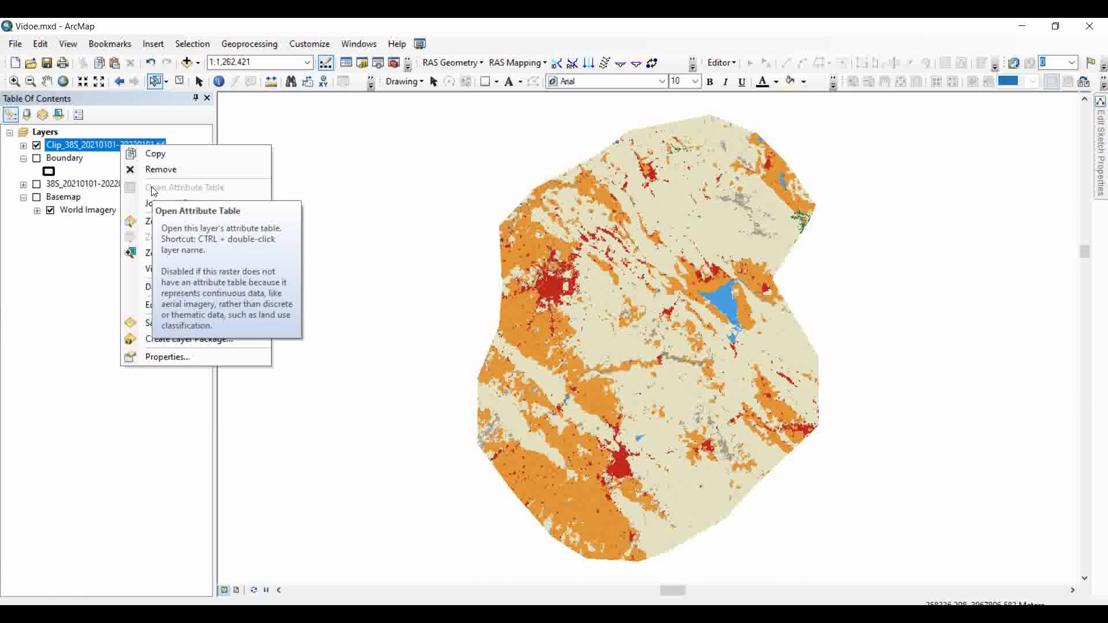
click(146, 115)
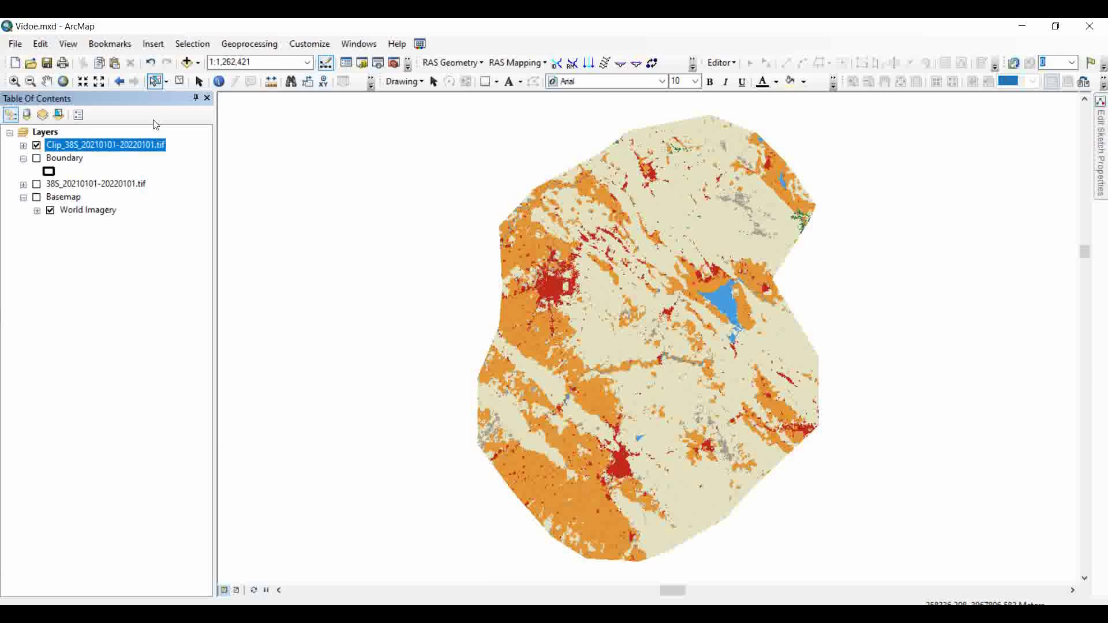
Step: Search for 'reclassify' and launch the Reclassify (Spatial Analyst) tool
click(377, 63)
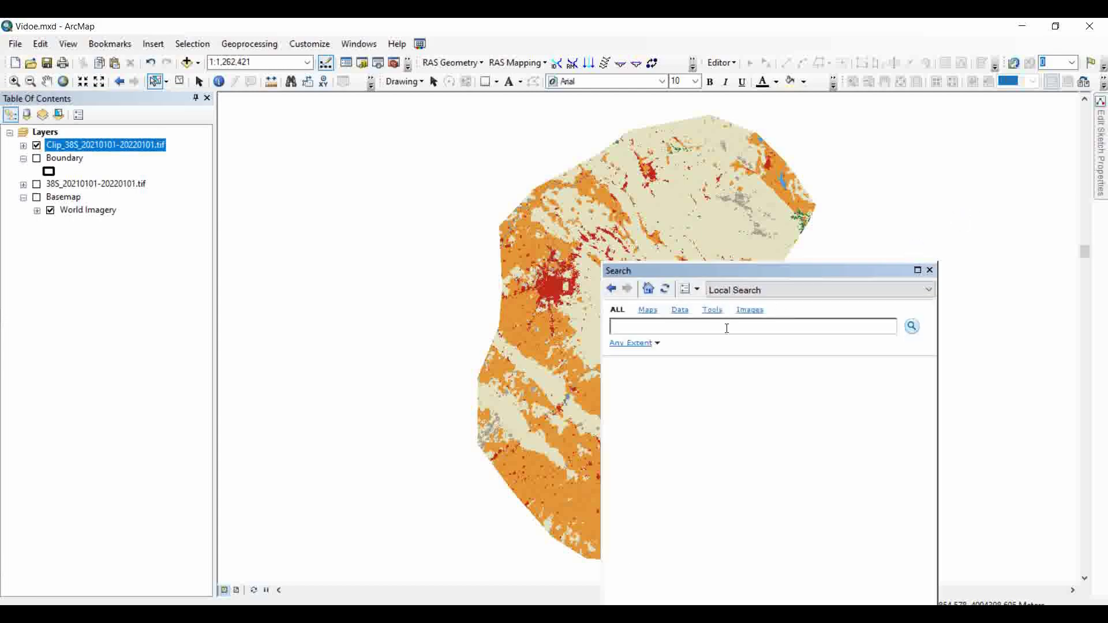
text(reclassify)
key(Return)
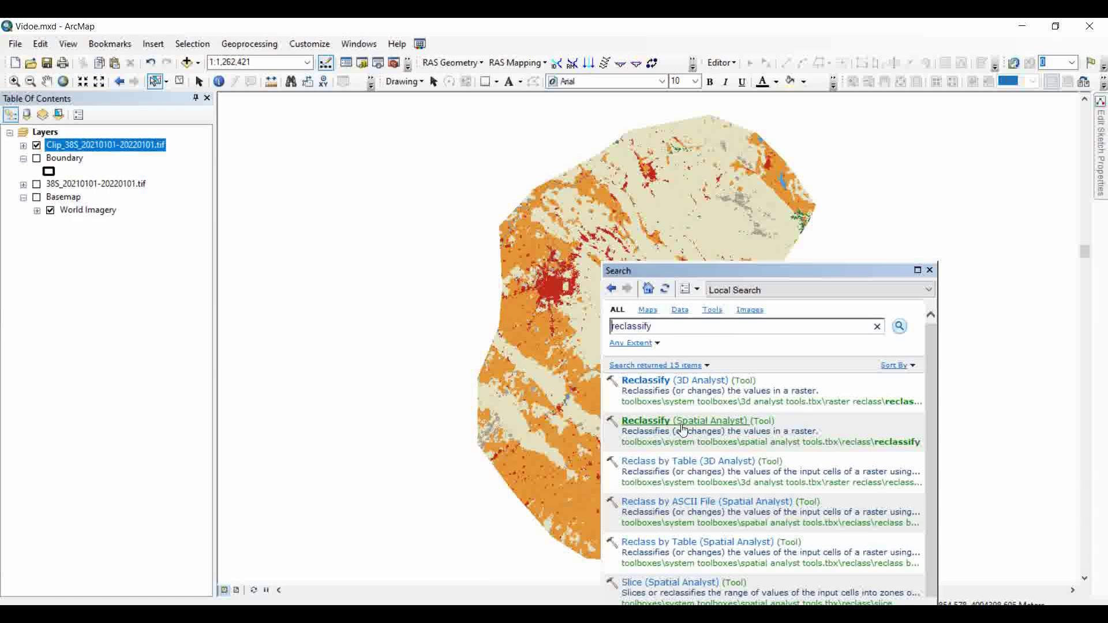
click(667, 423)
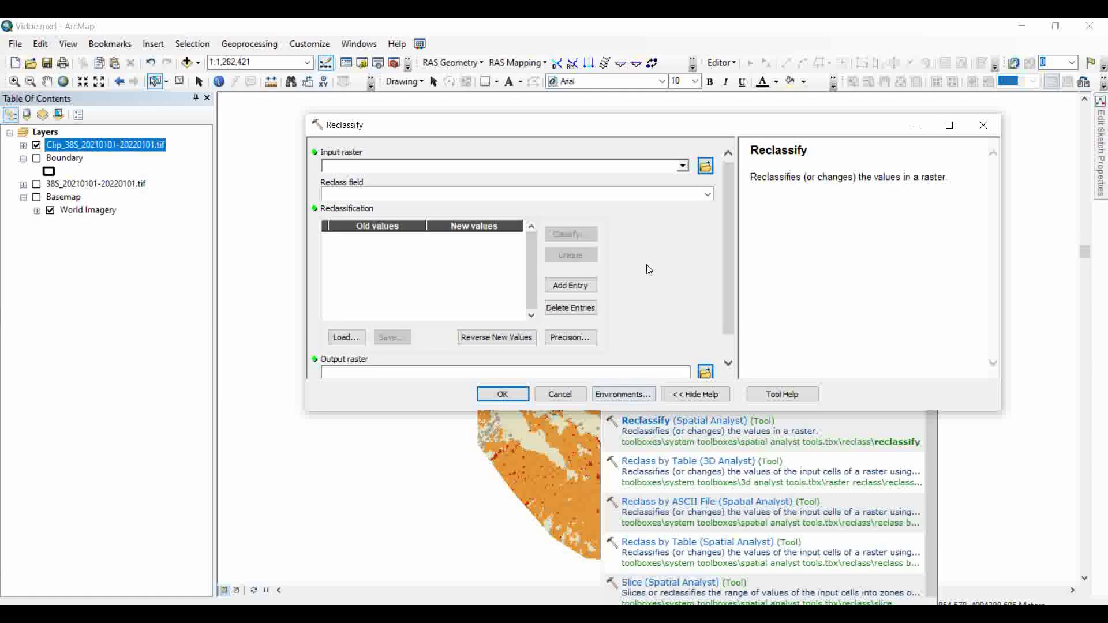
Step: Use Clip_38S_20210101-20220101.tif as input on the Value field and list its unique values
click(682, 167)
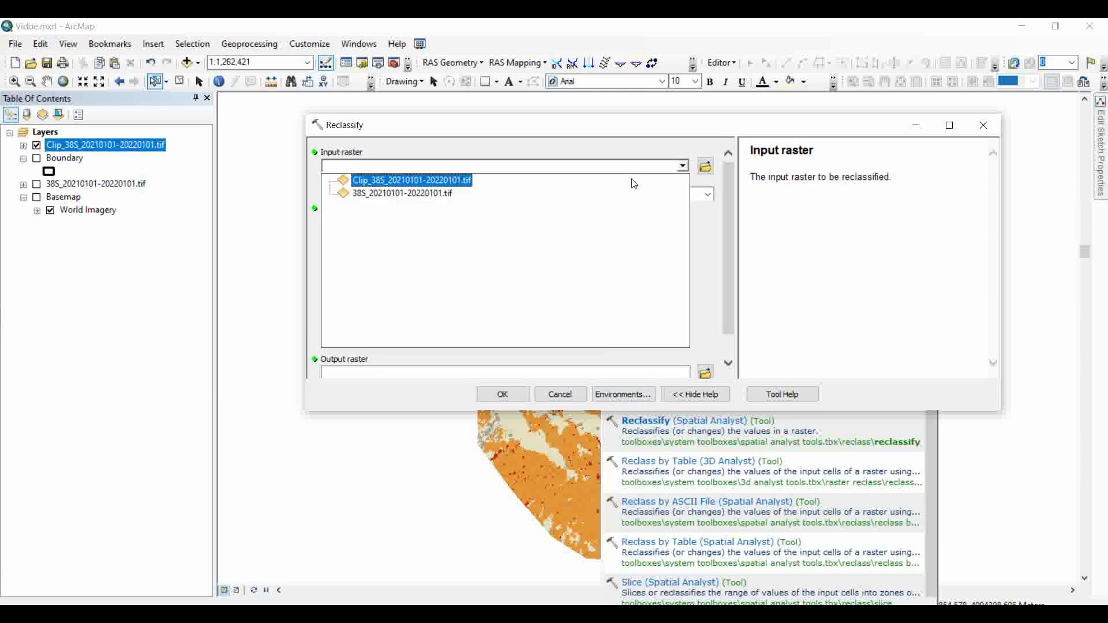
click(417, 181)
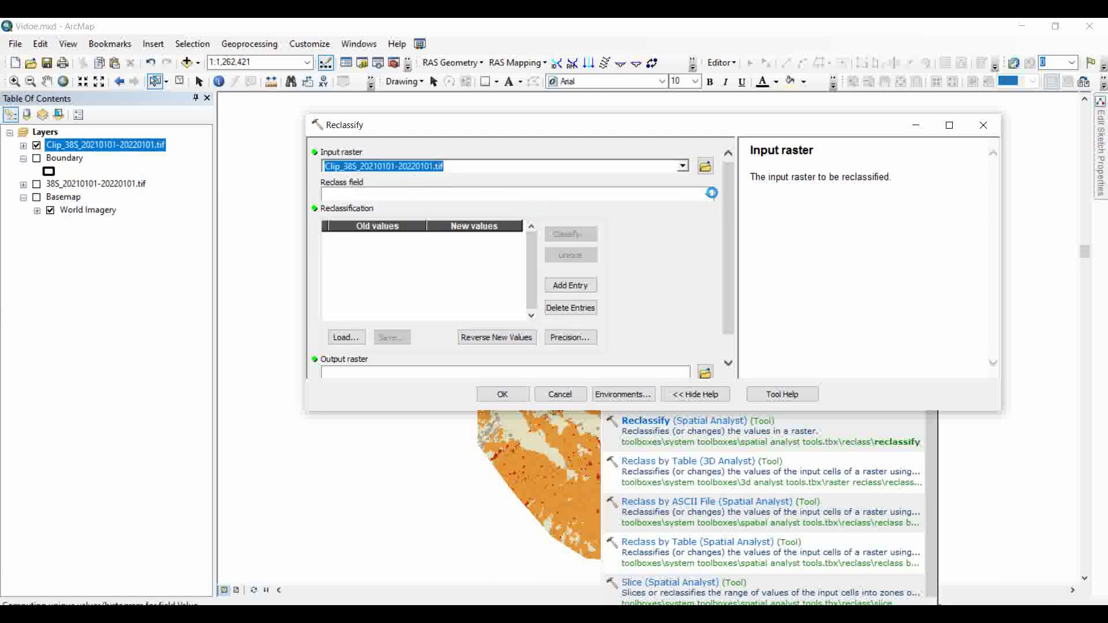
click(710, 192)
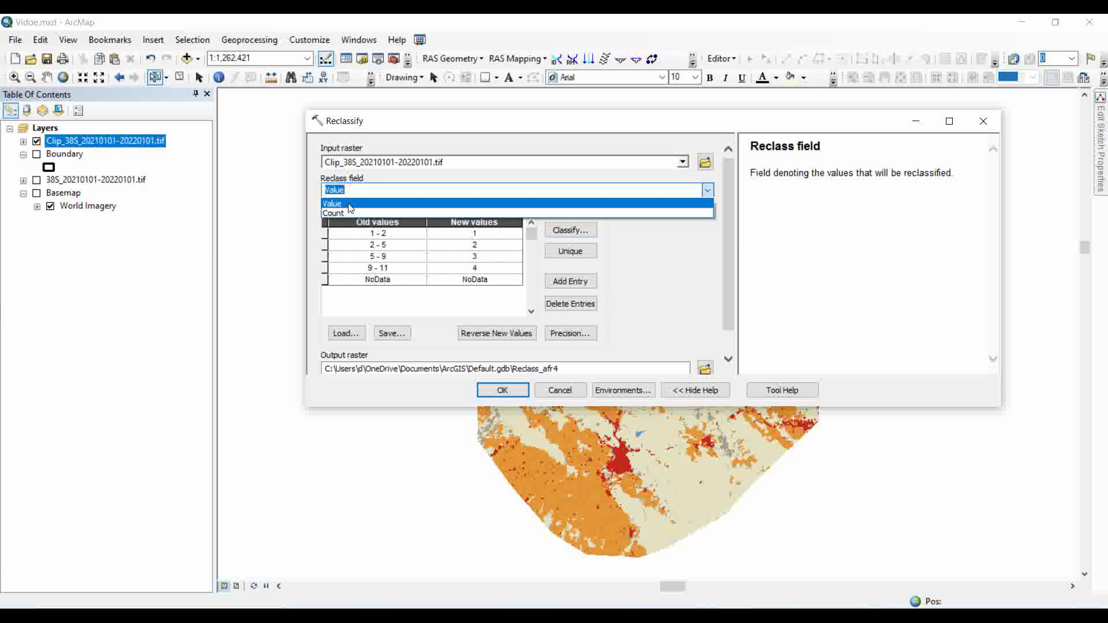
click(350, 205)
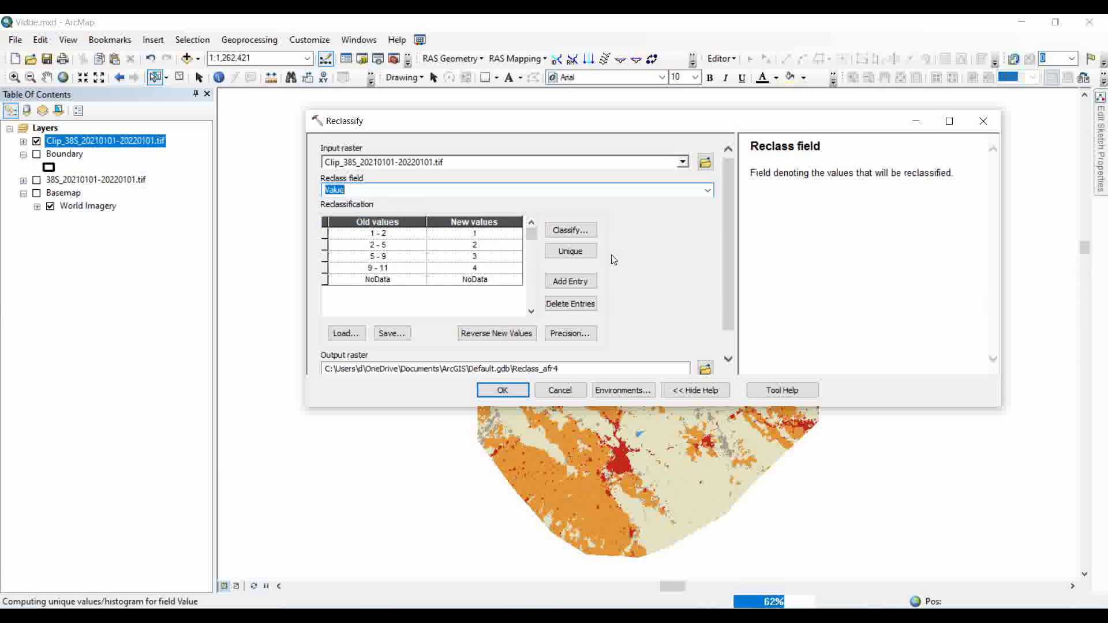
click(570, 251)
click(570, 251)
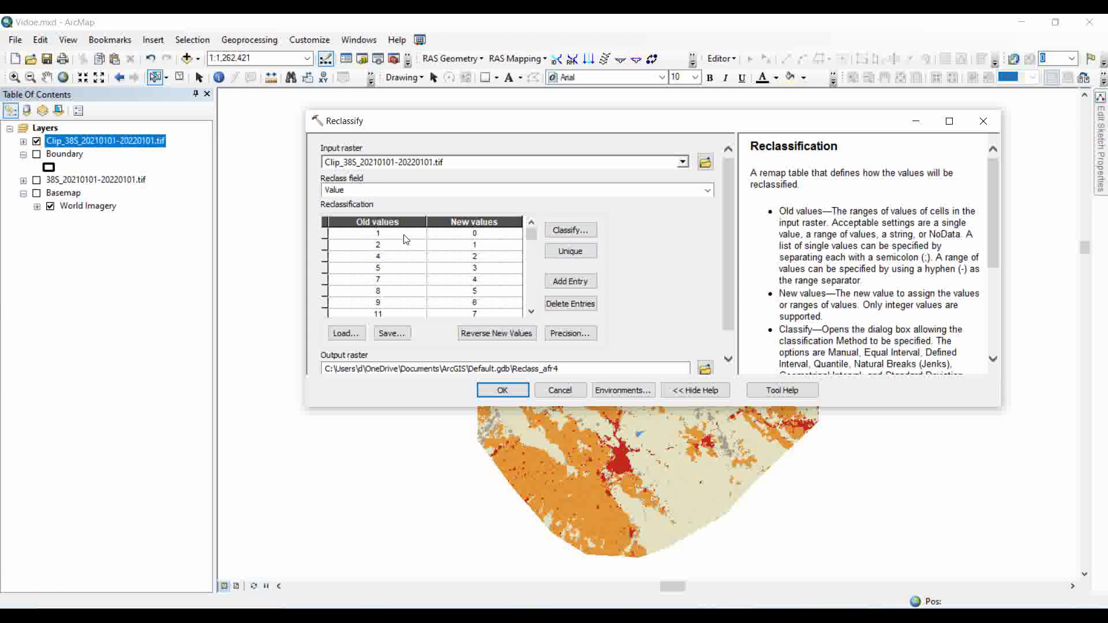
Step: Set the new values for classes 1, 4 and 5 back to their original codes
click(484, 234)
text(1)
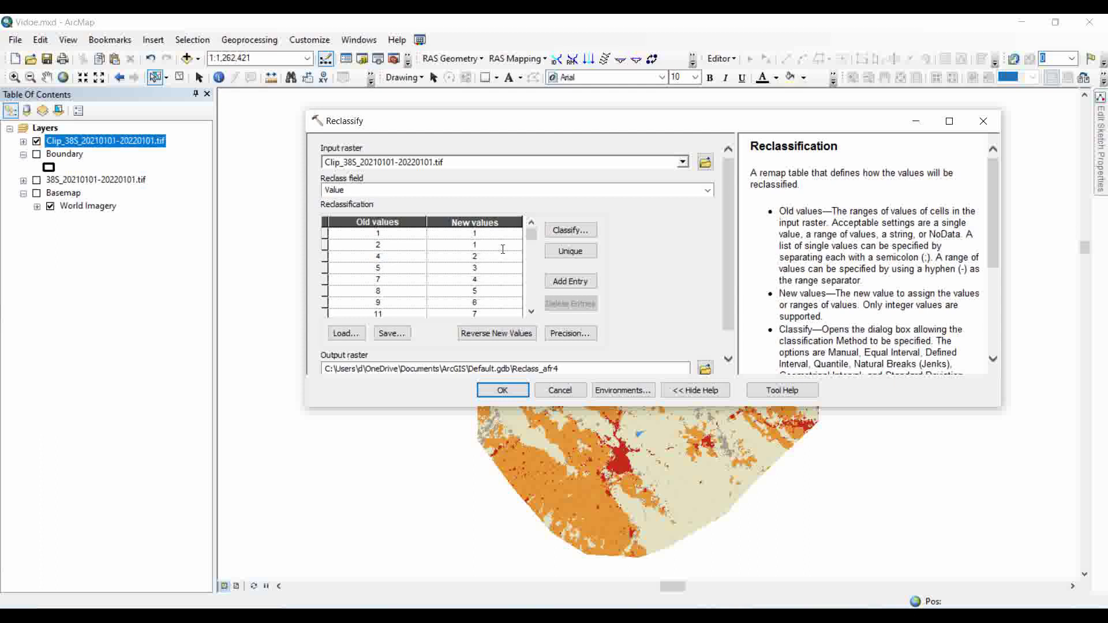
text(2)
click(489, 258)
text(4)
click(482, 266)
key(BackSpace)
text(5)
Step: Set the new values for classes 7, 8, 9 and 11 to 7, 8, 9 and 11
click(479, 280)
key(BackSpace)
text(7)
click(480, 292)
key(BackSpace)
text(8)
click(483, 303)
key(BackSpace)
text(9)
click(479, 314)
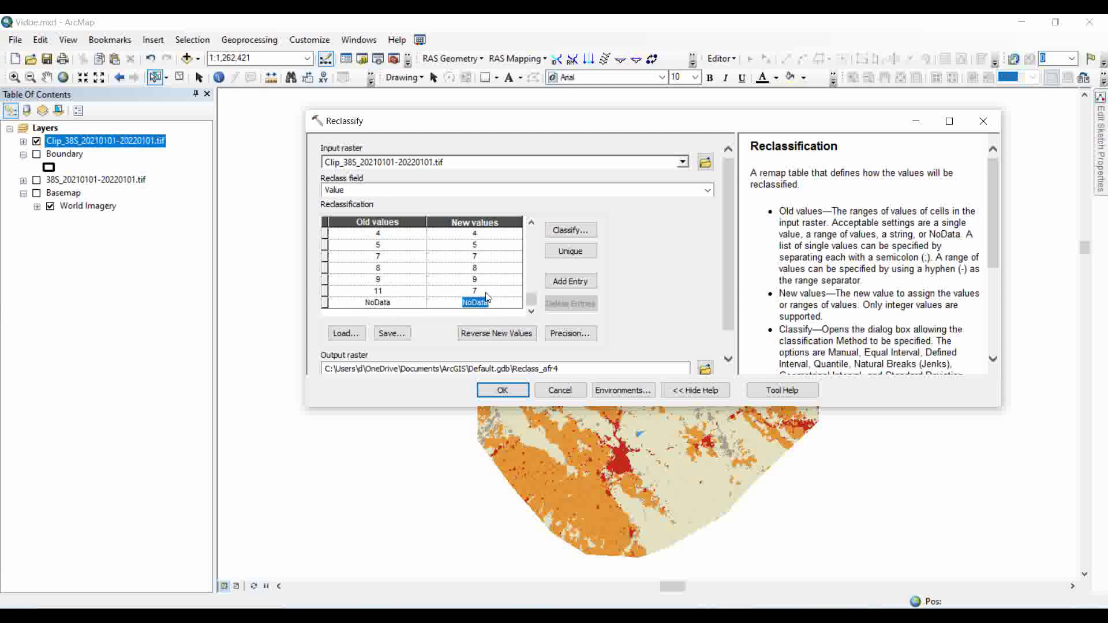
key(BackSpace)
text(11)
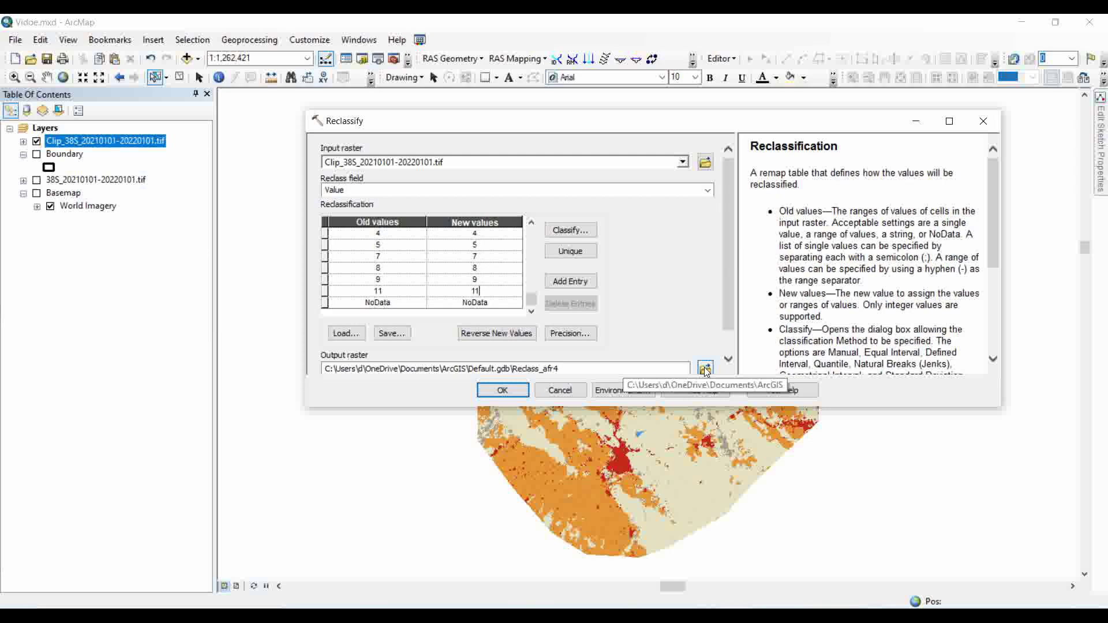
Step: Run Reclassify to create the Reclass_afr4 layer
click(504, 390)
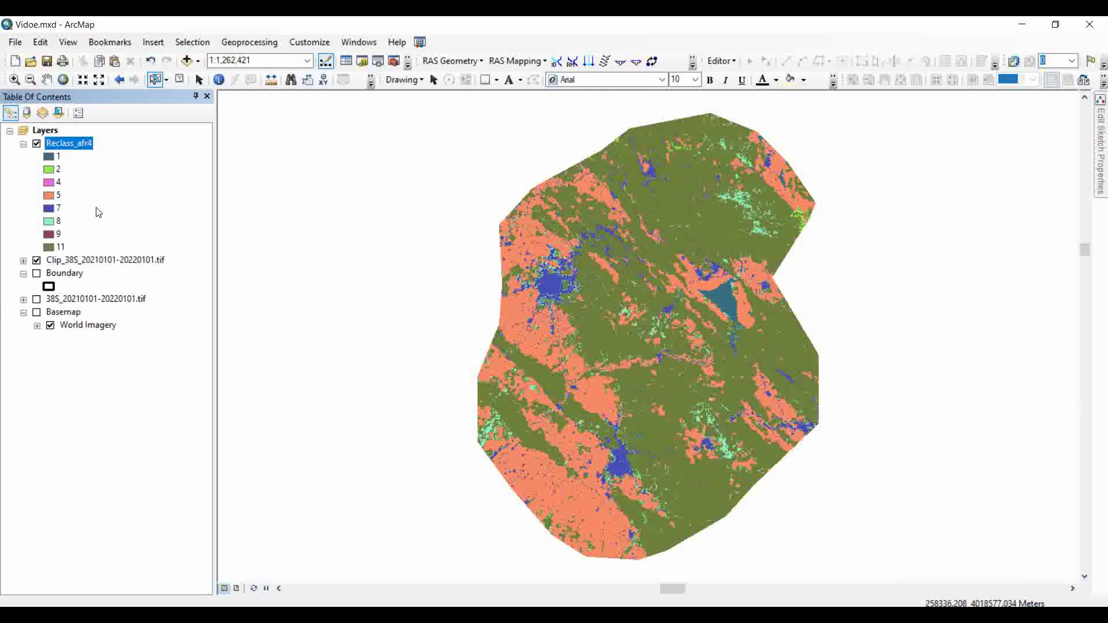
Step: Open the Reclass_afr4 attribute table to check pixel counts per class
right_click(72, 145)
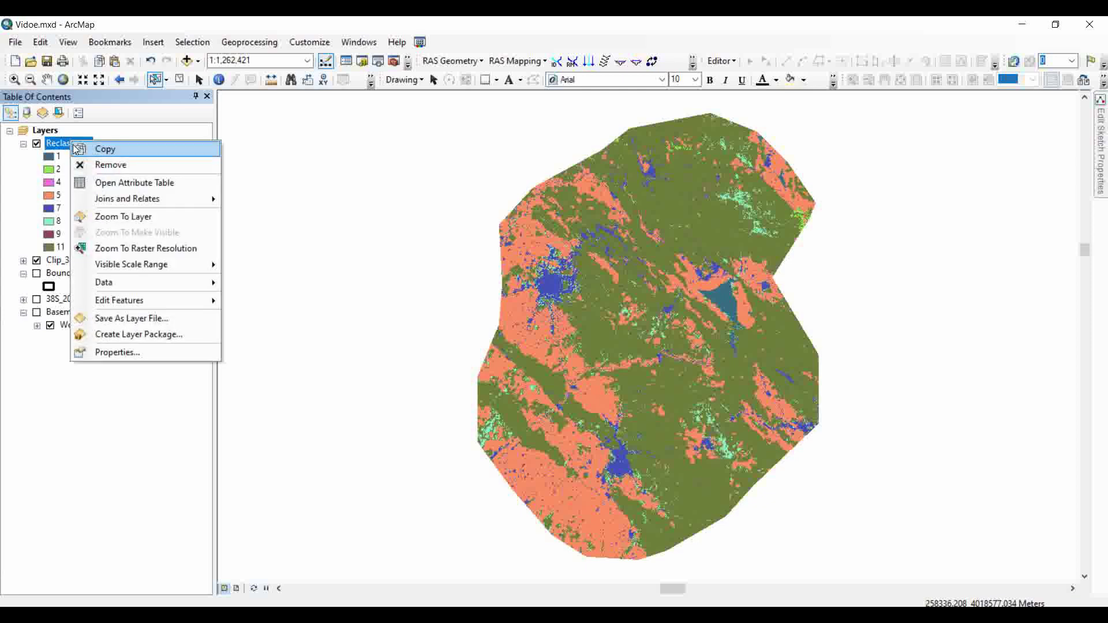
click(110, 185)
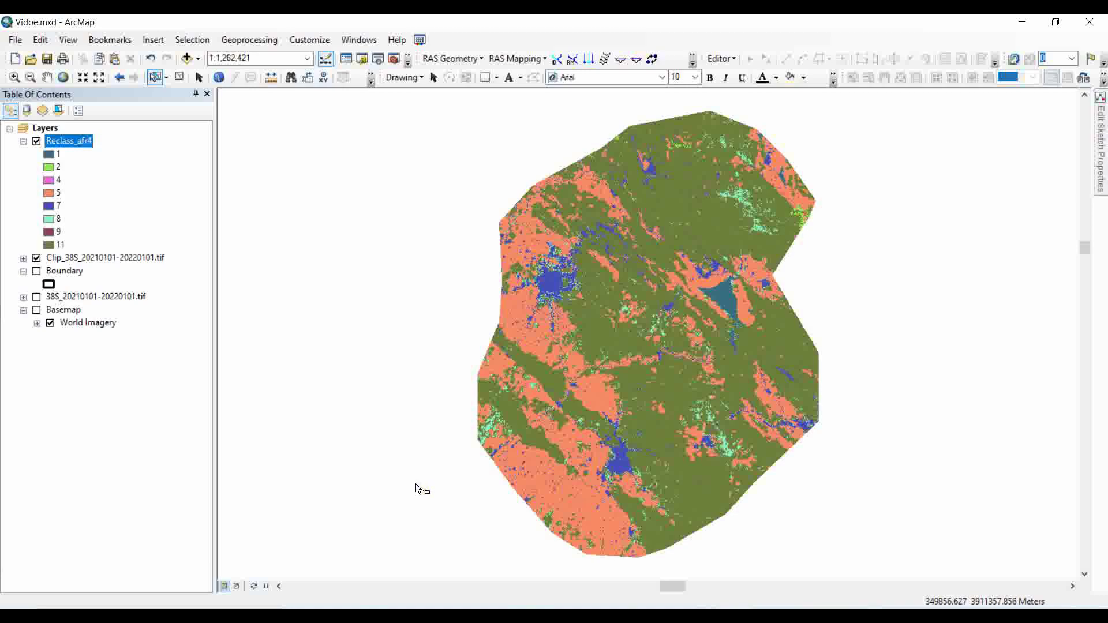
key(alt+Tab)
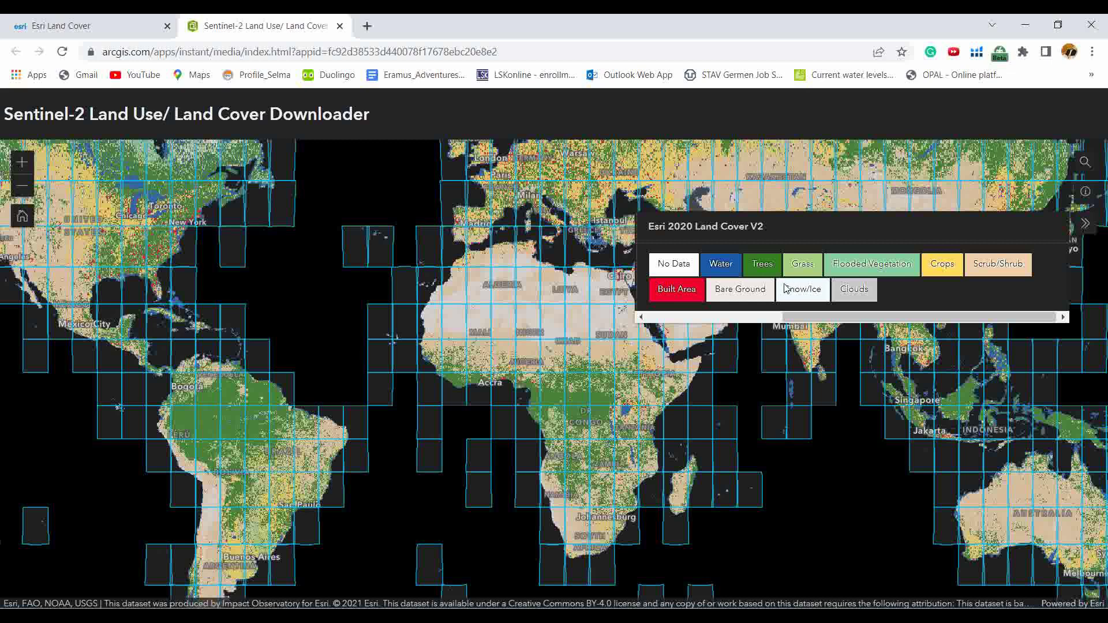
Step: Return to ArcMap and open Layer Properties for Reclass_afr4
click(390, 615)
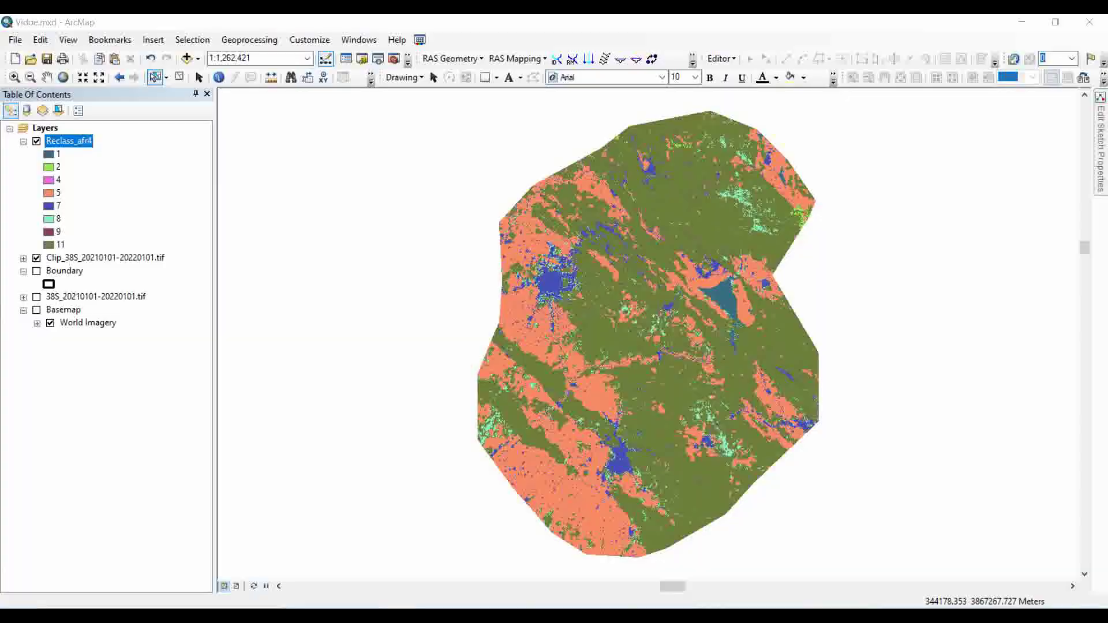
right_click(76, 145)
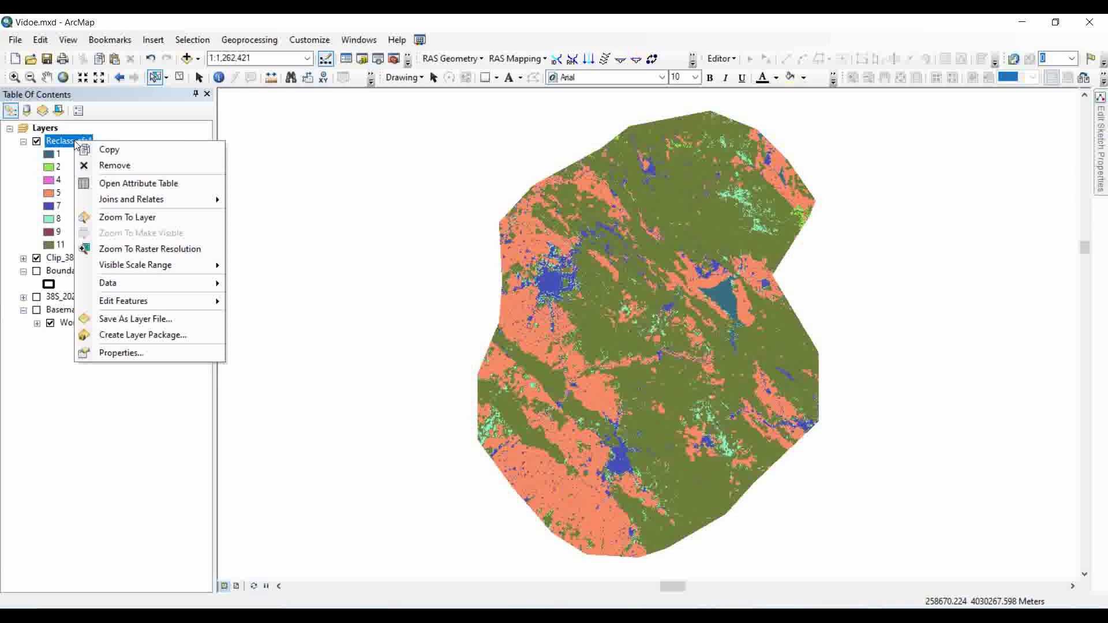
click(122, 352)
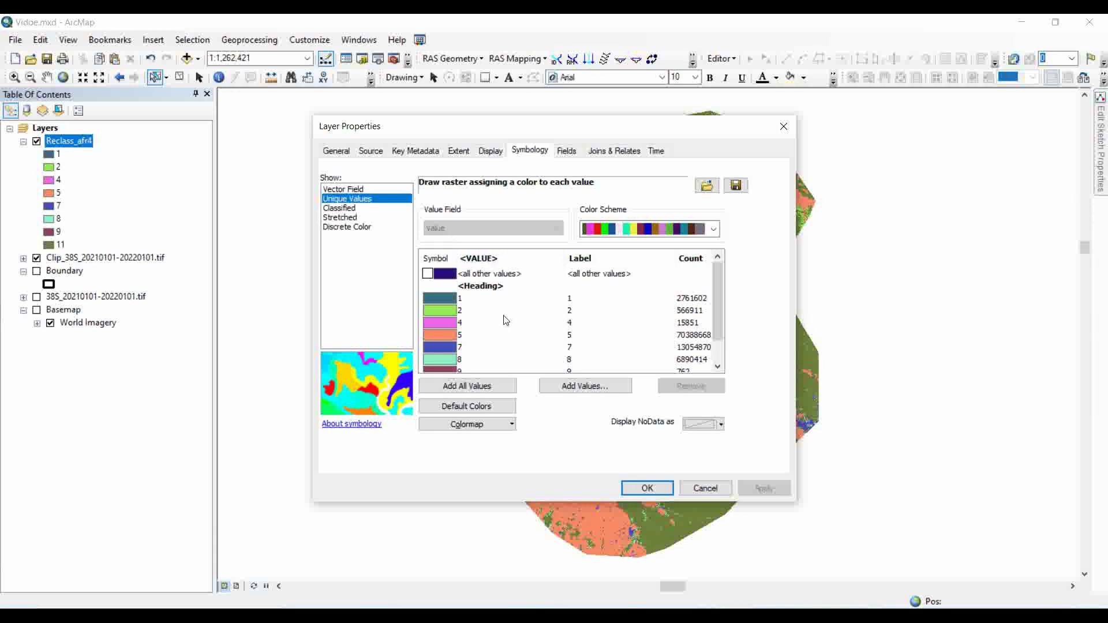
Step: Label value 1 'Water' and value 2 'Trees', then begin editing value 4's label
click(440, 296)
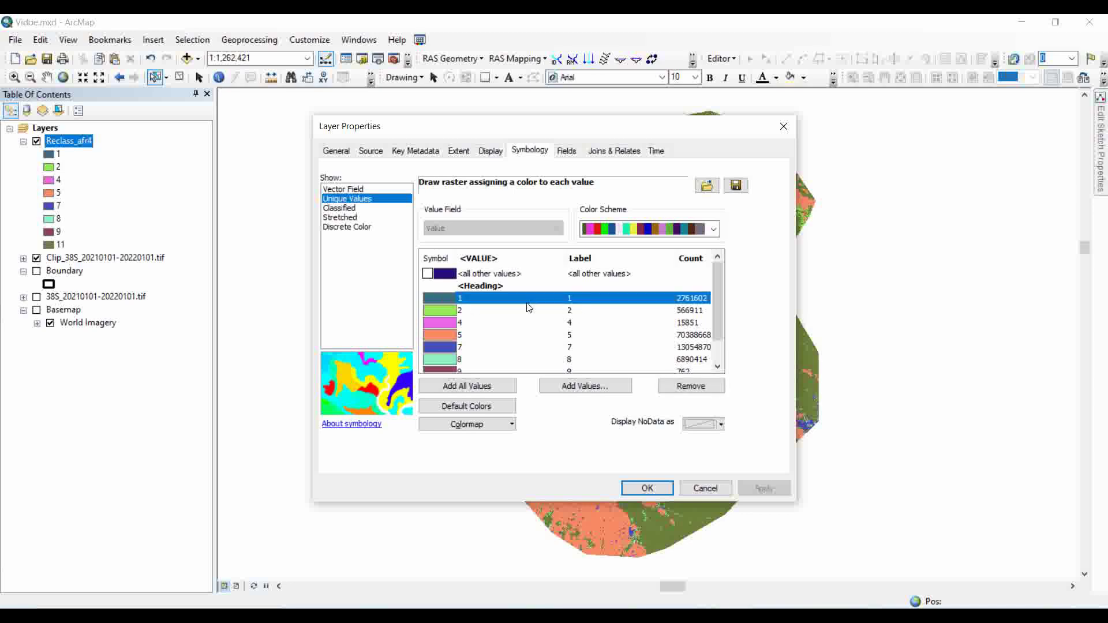
click(574, 303)
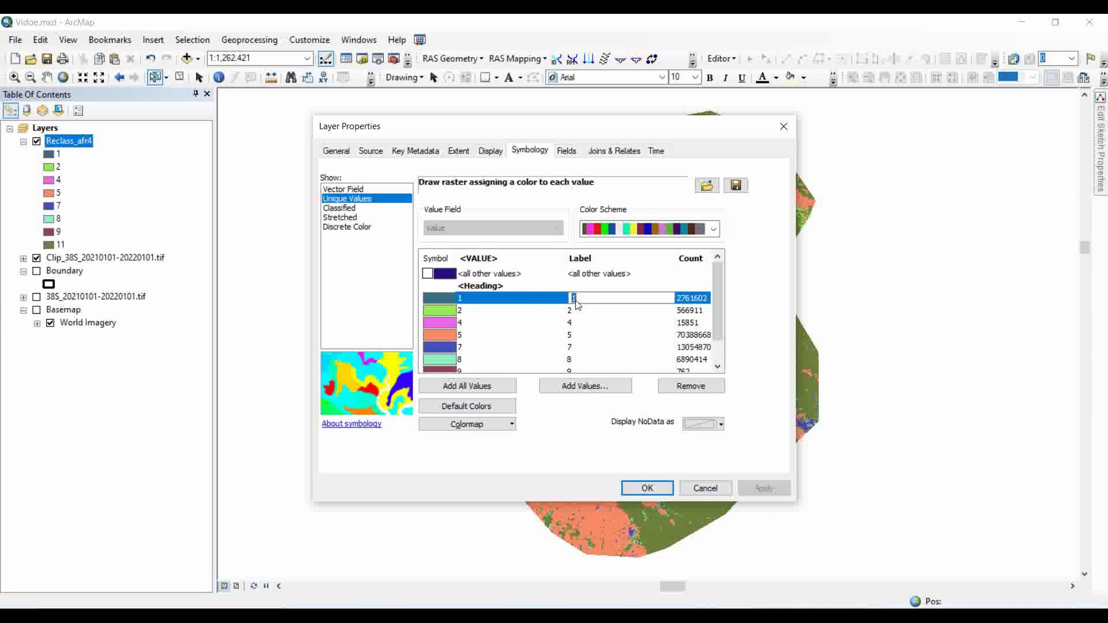
text(Water)
key(Return)
click(573, 314)
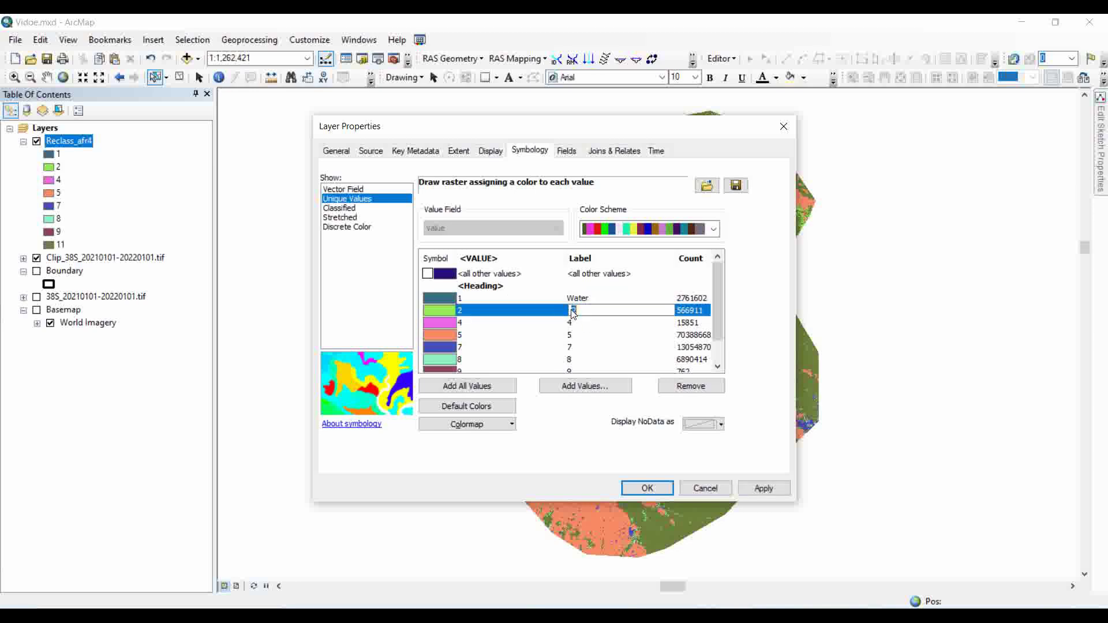
text(Trees)
key(Return)
click(574, 322)
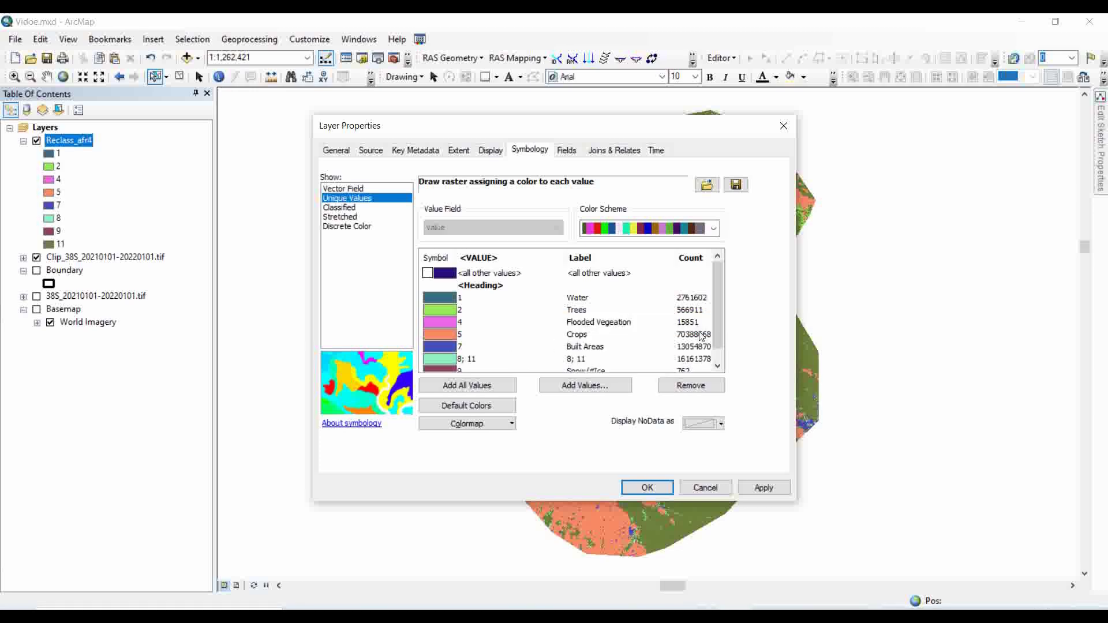
drag(714, 328, 722, 335)
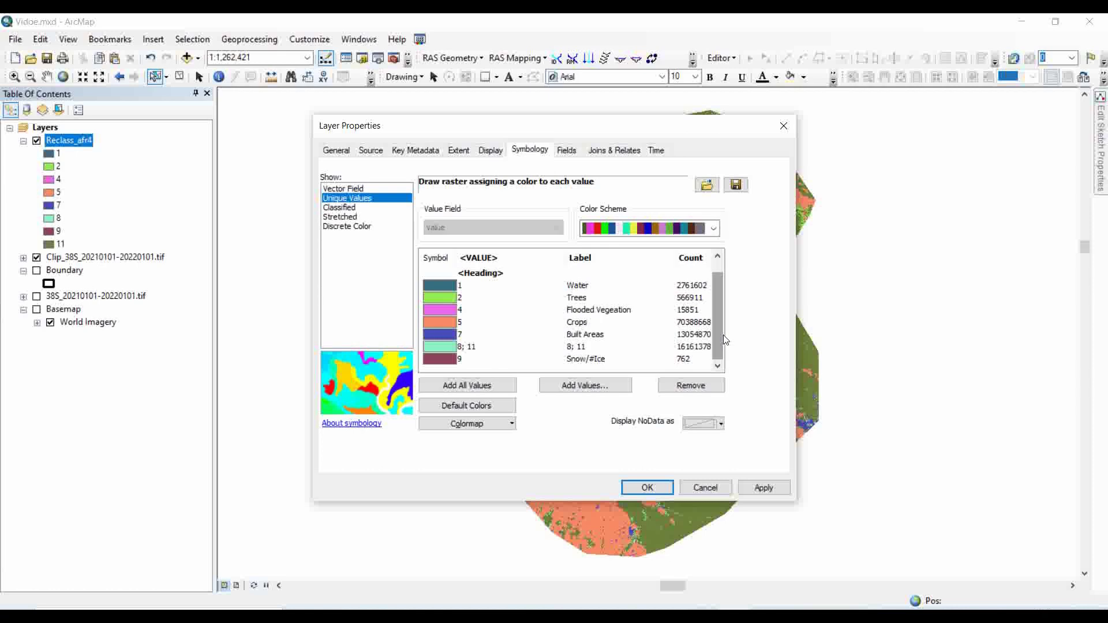
Step: Colour the Water class blue and apply the new class colours to the map
click(445, 285)
click(444, 285)
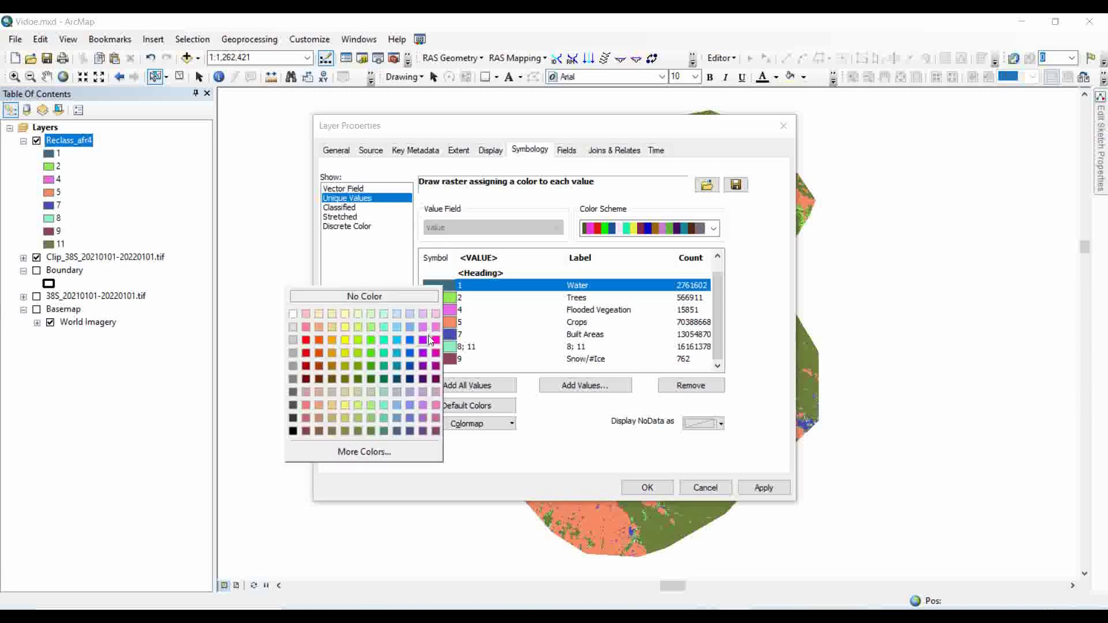
click(409, 353)
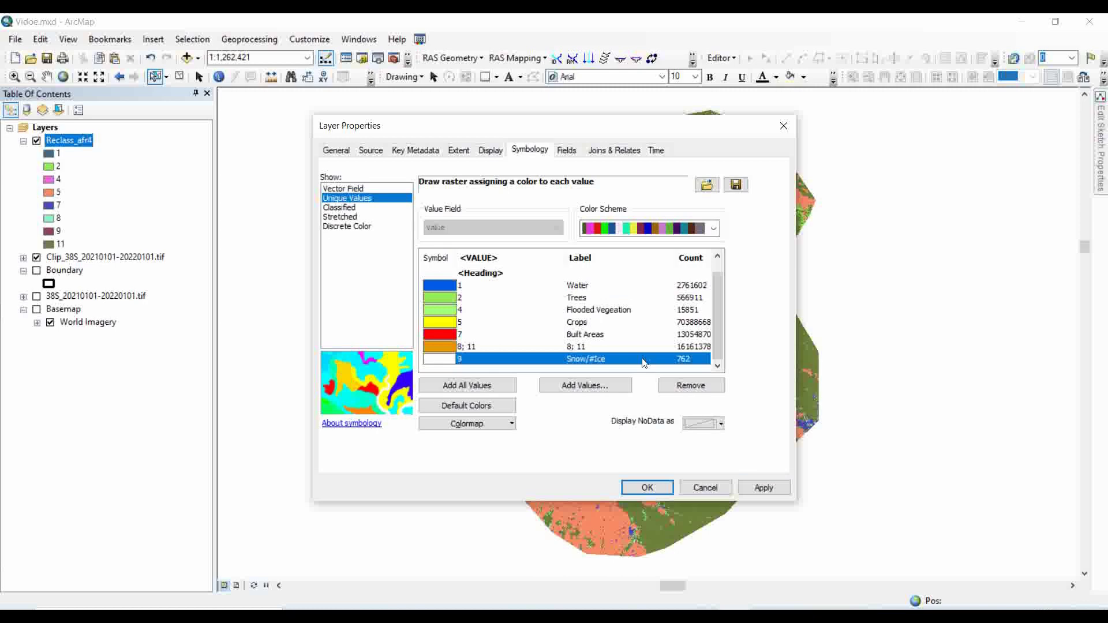
click(764, 487)
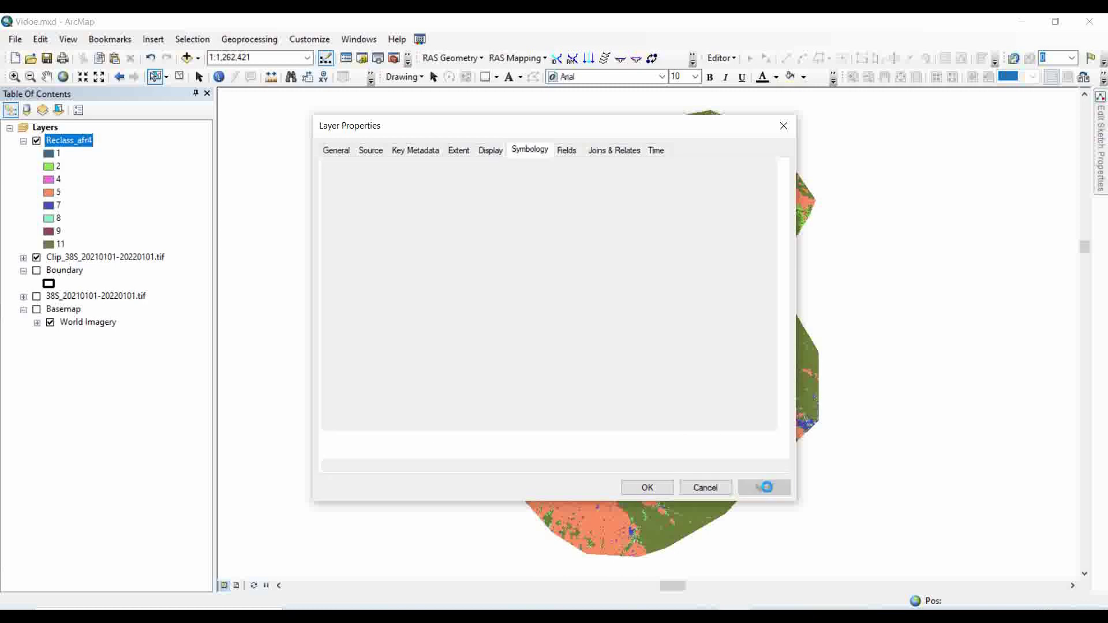
Step: Accept the layer symbology and switch on the World Imagery basemap
click(648, 488)
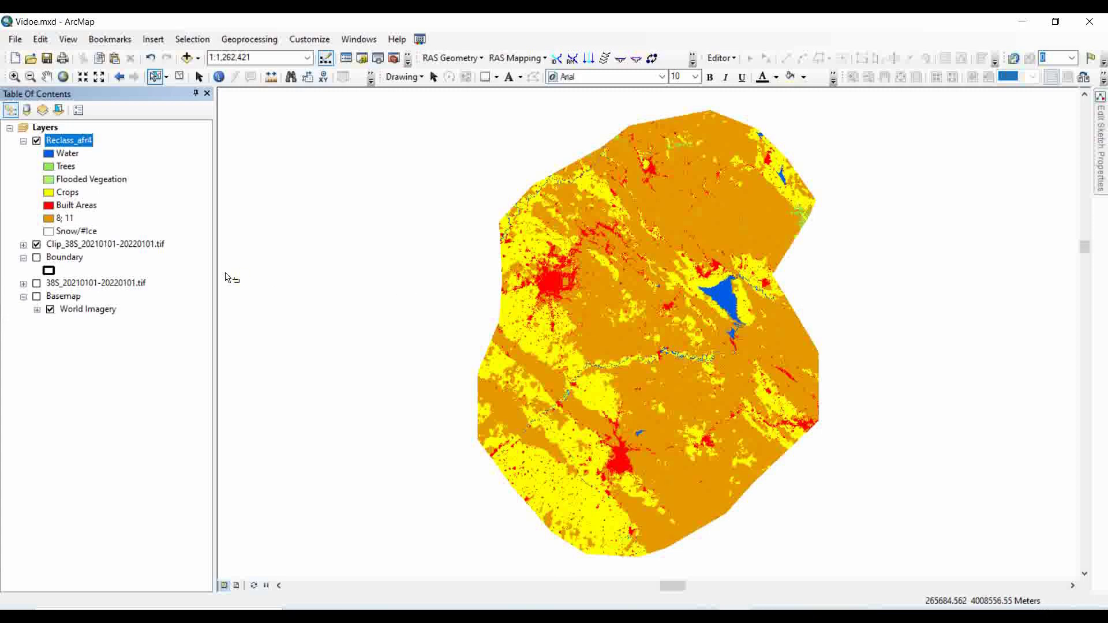
click(36, 296)
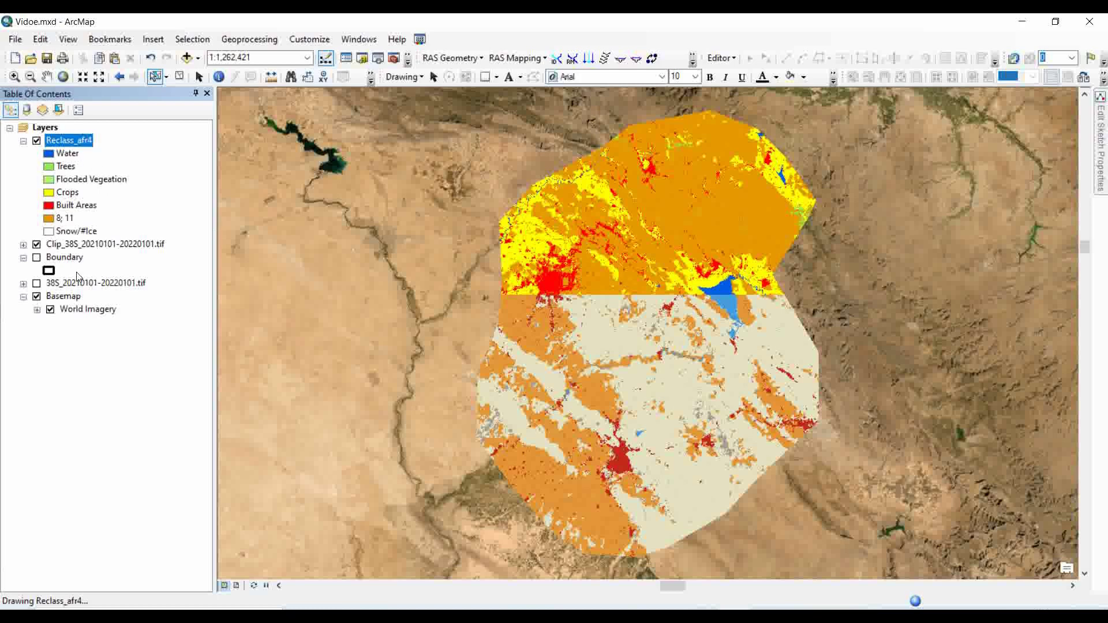
Step: Collapse the Boundary legend entry and zoom in over the lake to 1:80,000
right_click(63, 297)
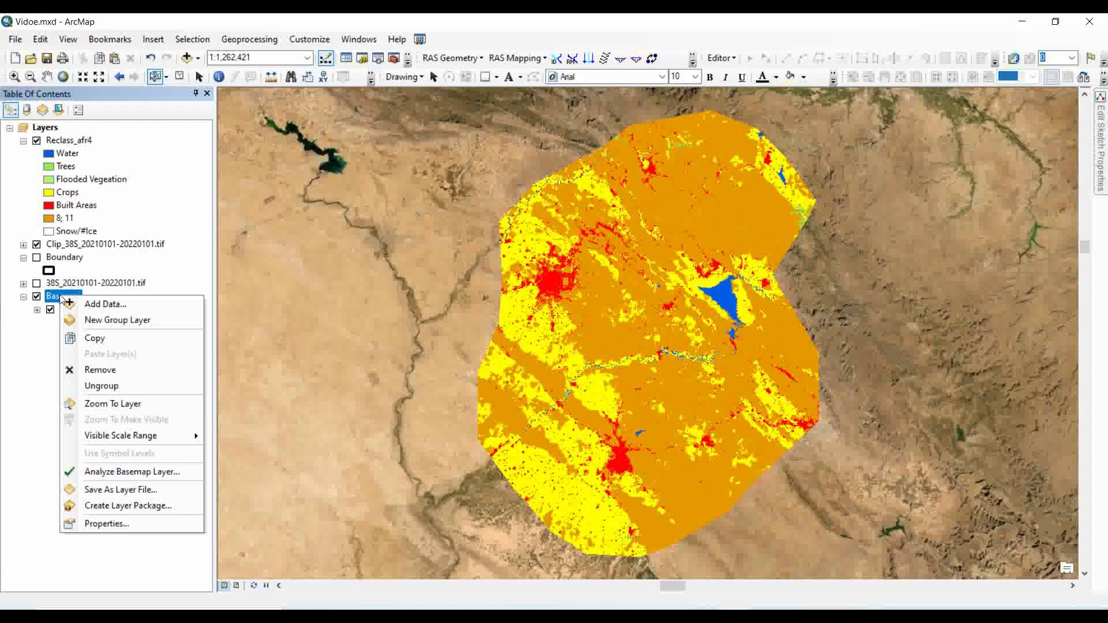
click(26, 371)
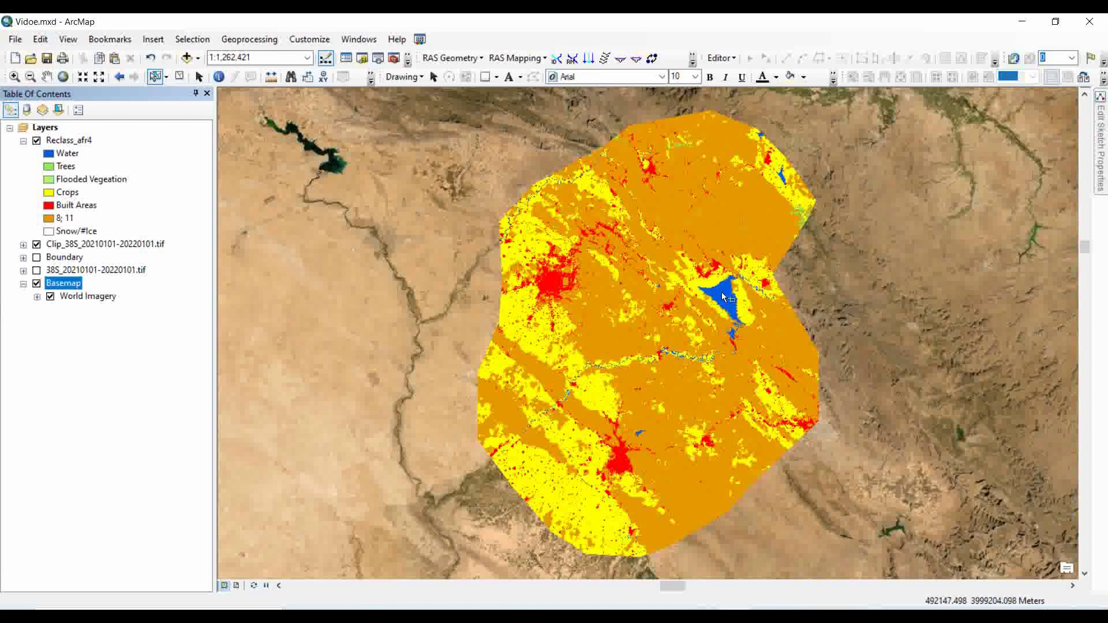
scroll(719, 290, up, 2)
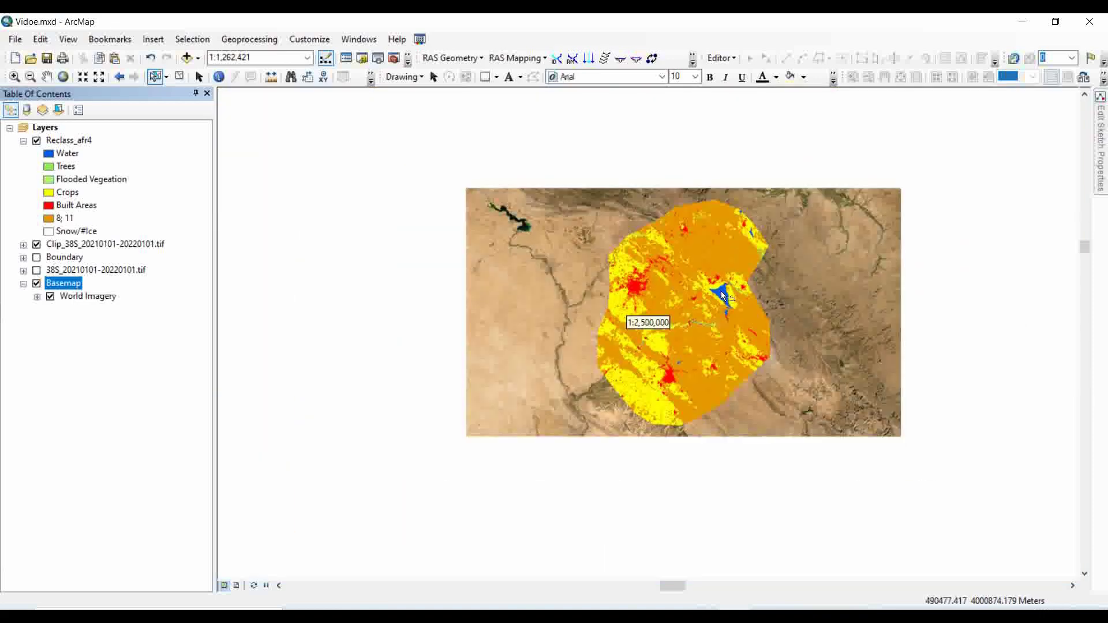
scroll(721, 291, down, 3)
scroll(725, 294, down, 5)
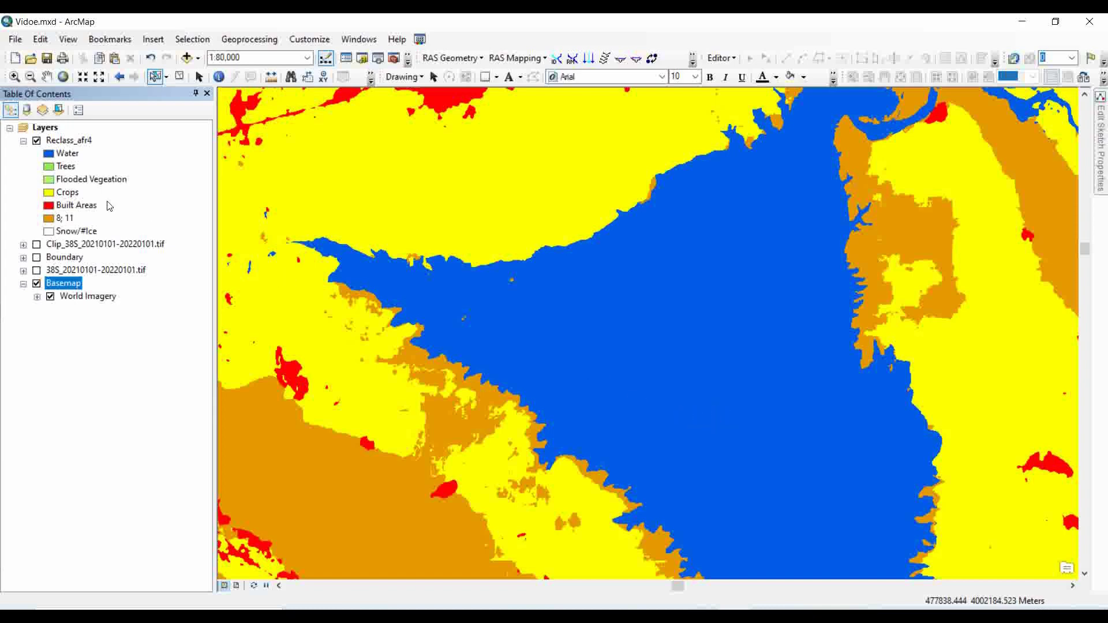
Step: Toggle Reclass_afr4 off to view the imagery, then back on over the built-up area
click(36, 140)
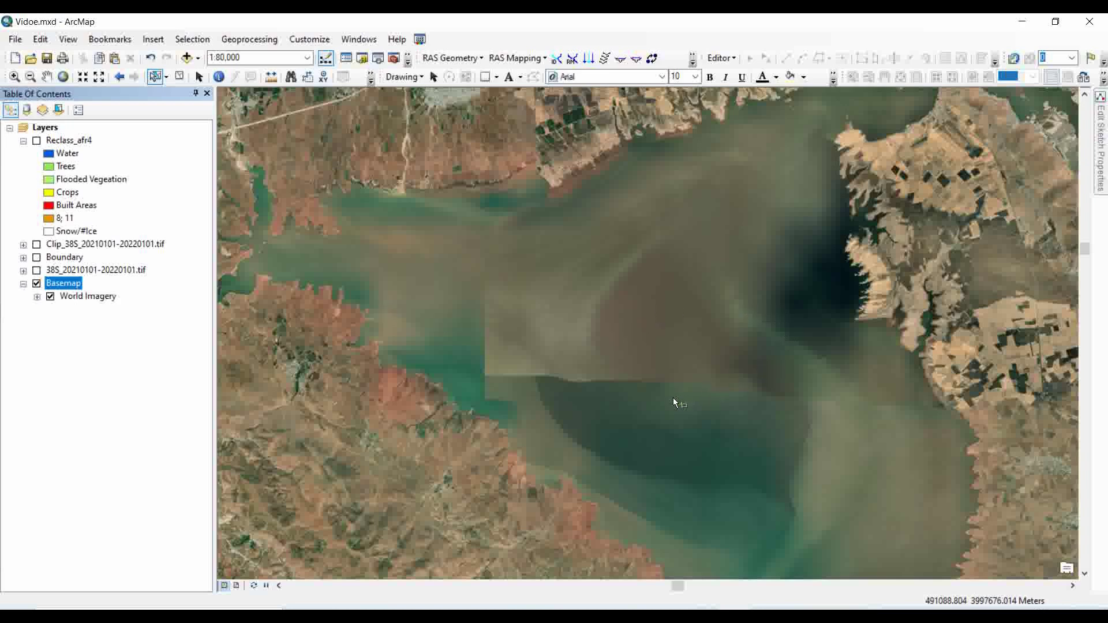
click(36, 141)
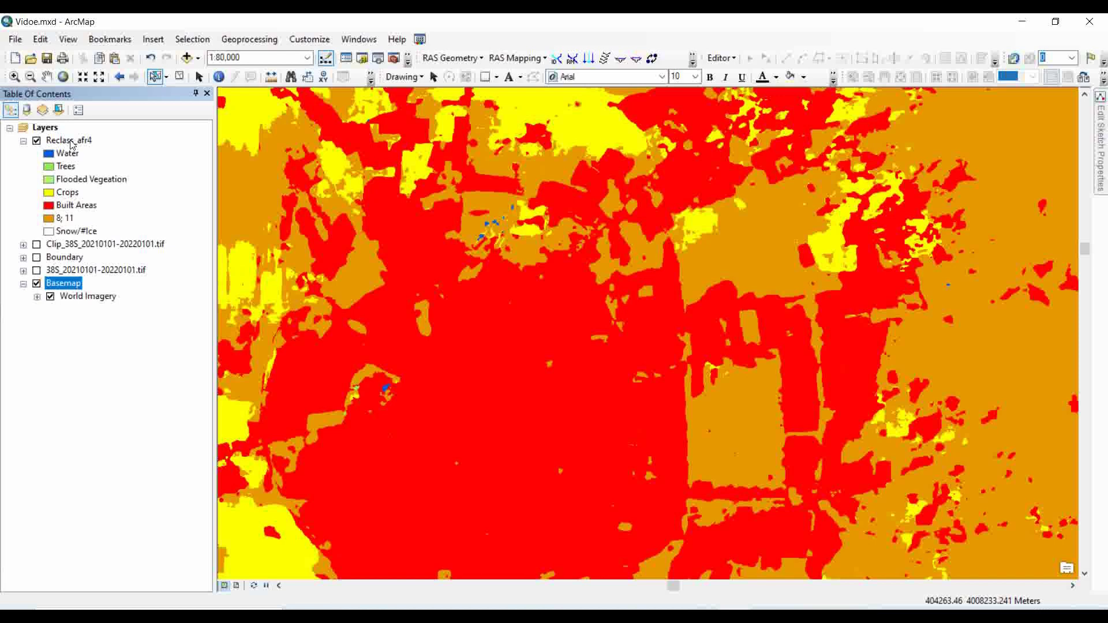
Step: Open the Reclass_afr4 attribute table showing Value and Count, and its Table Options menu
right_click(71, 143)
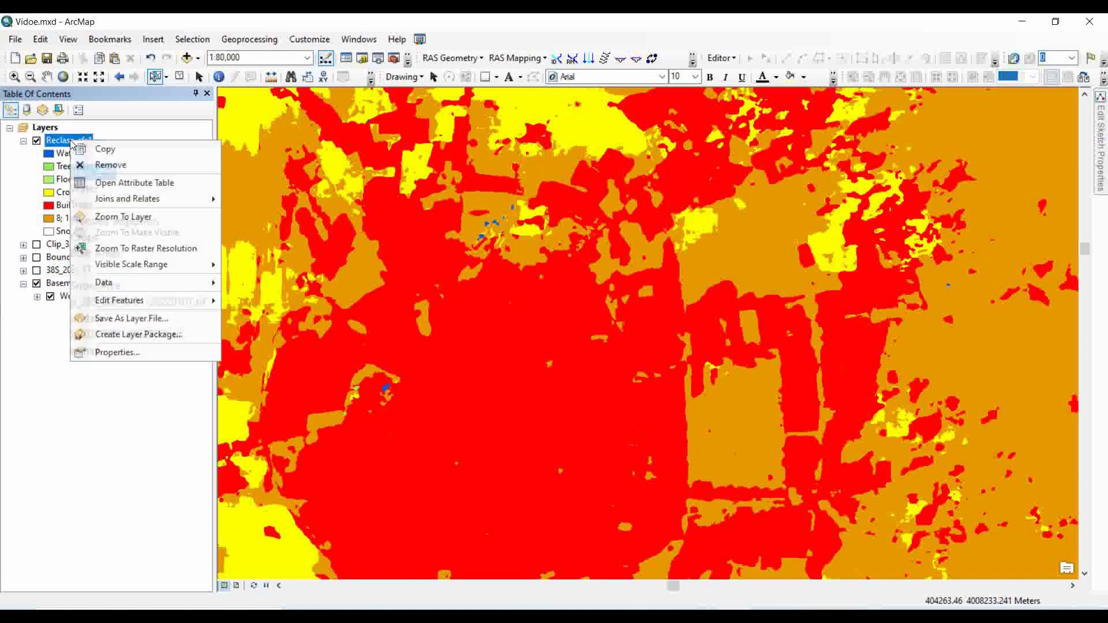
click(116, 183)
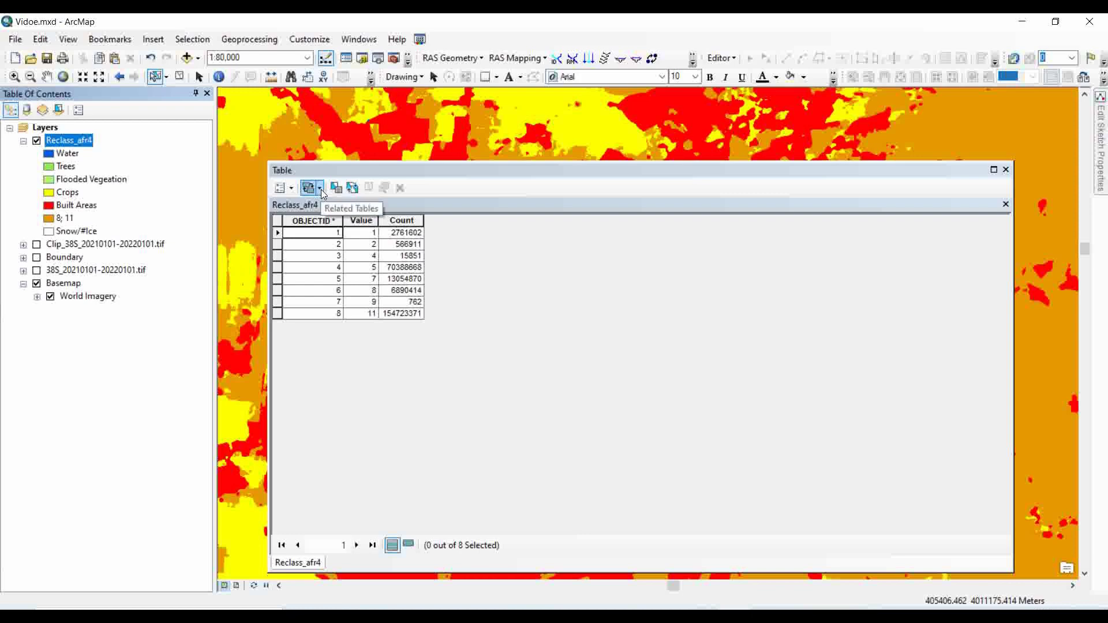
click(284, 188)
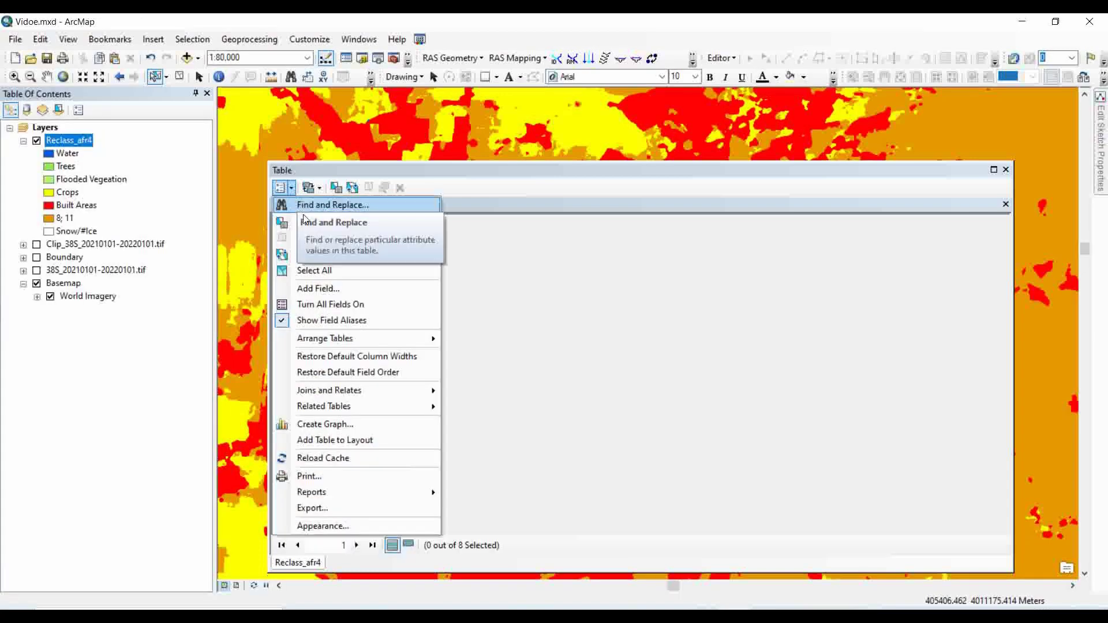
Step: Add a Short Integer field named AreaSQK to the Reclass_afr4 table
click(330, 288)
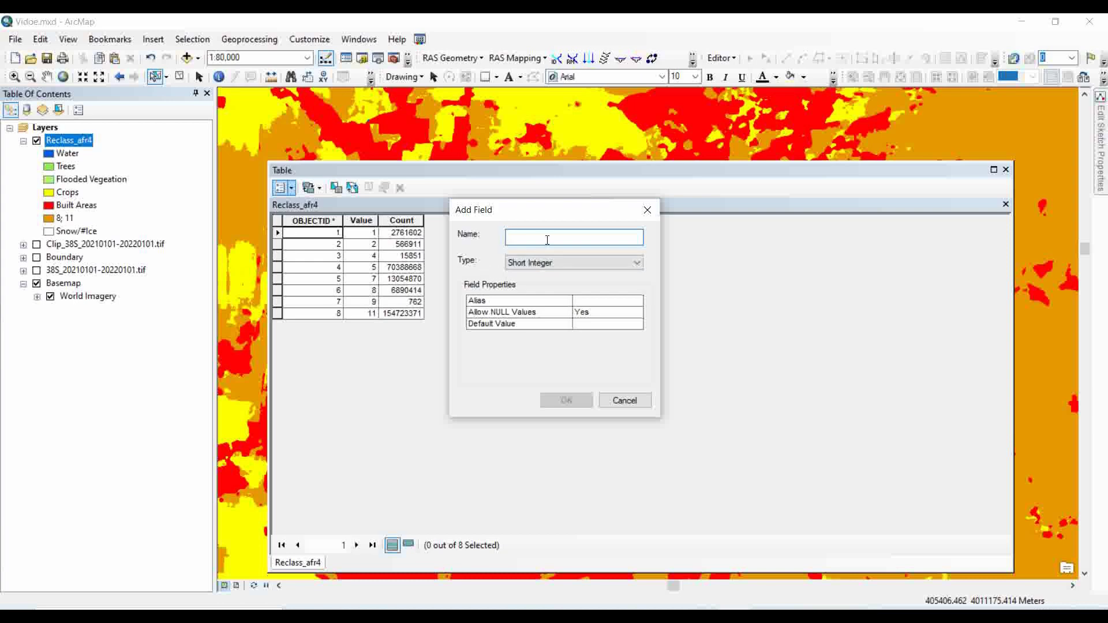
text(Area)
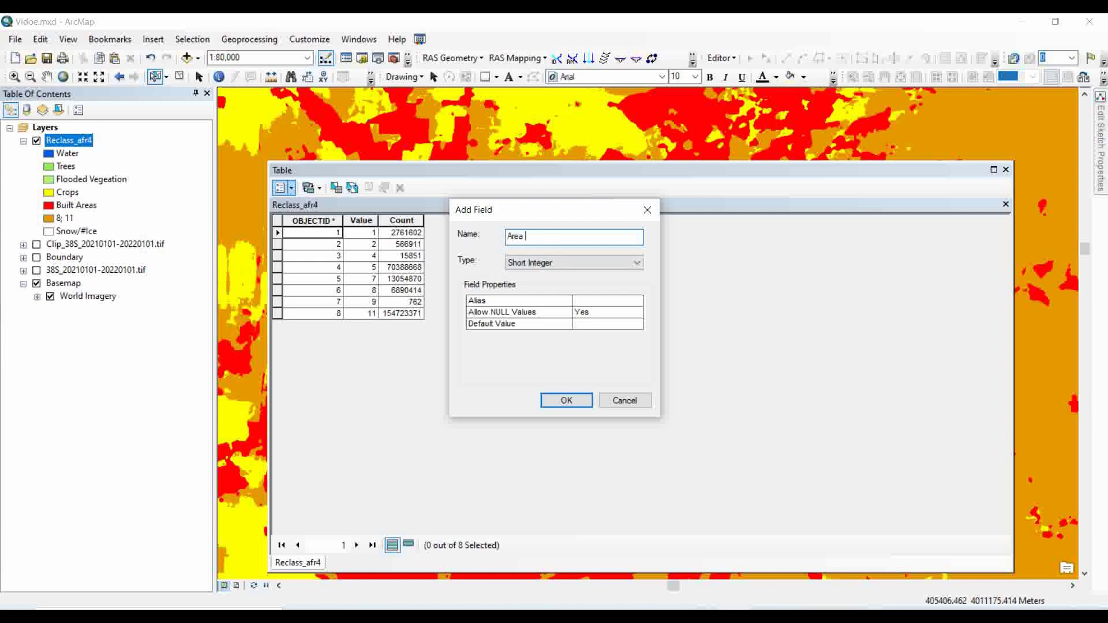
key(BackSpace)
text(SQK)
click(634, 262)
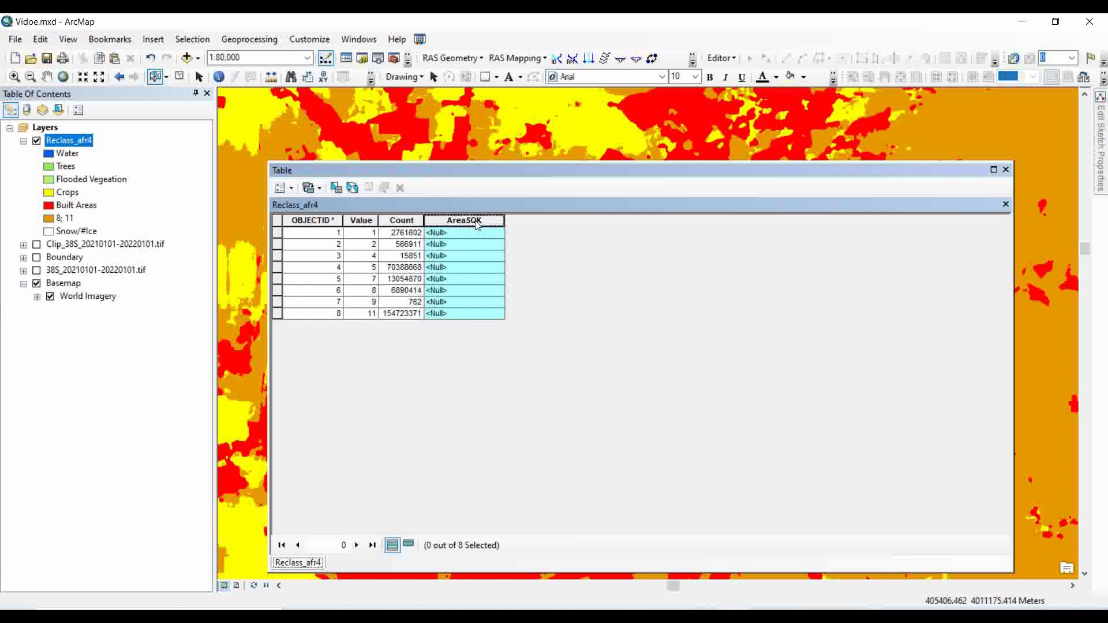
Step: Enter the AreaSQK Field Calculator expression [Count]*10*10/1000000
right_click(477, 225)
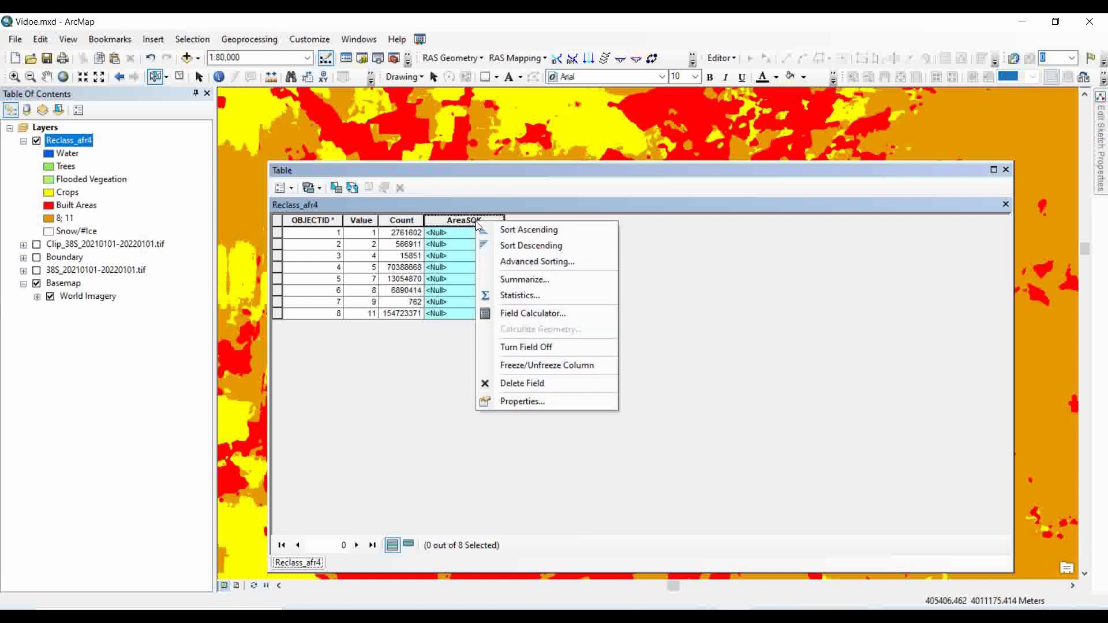
click(515, 314)
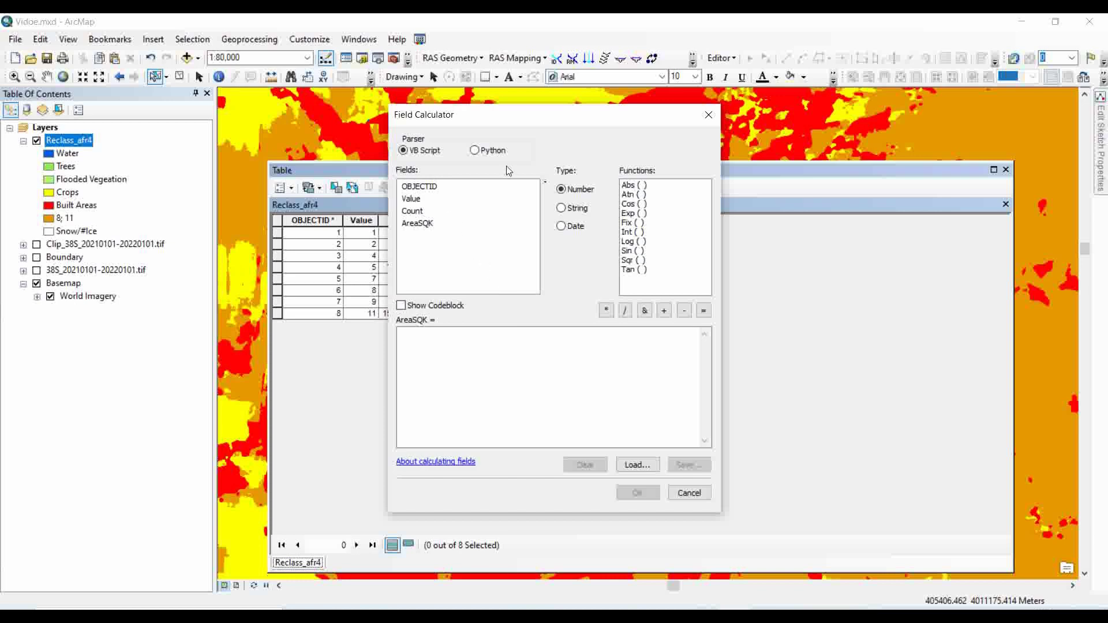
drag(507, 114, 679, 99)
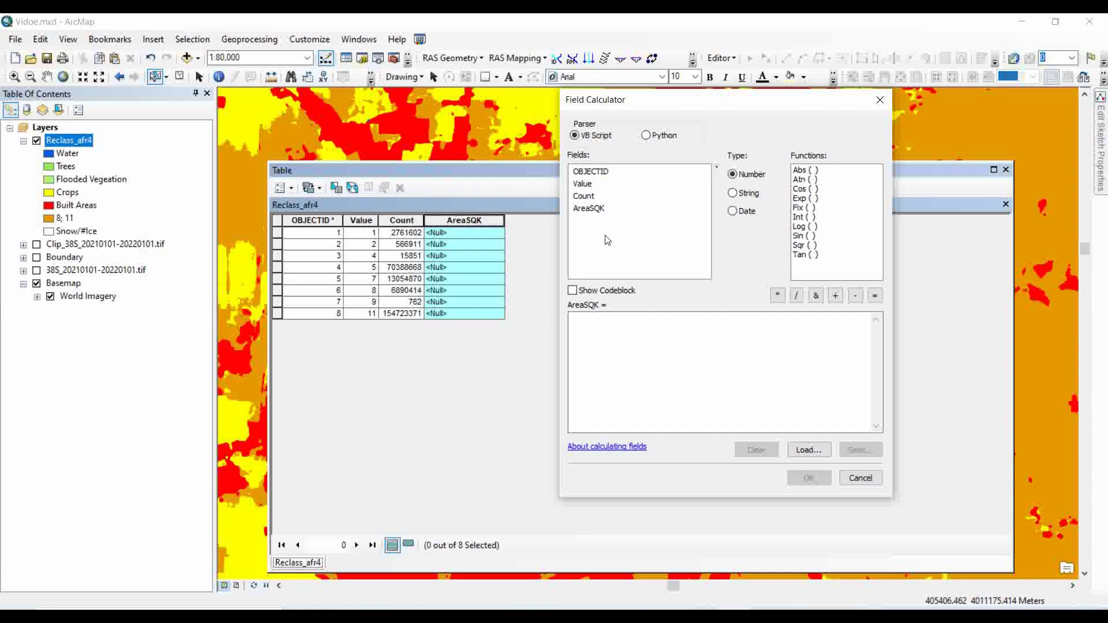
double_click(591, 198)
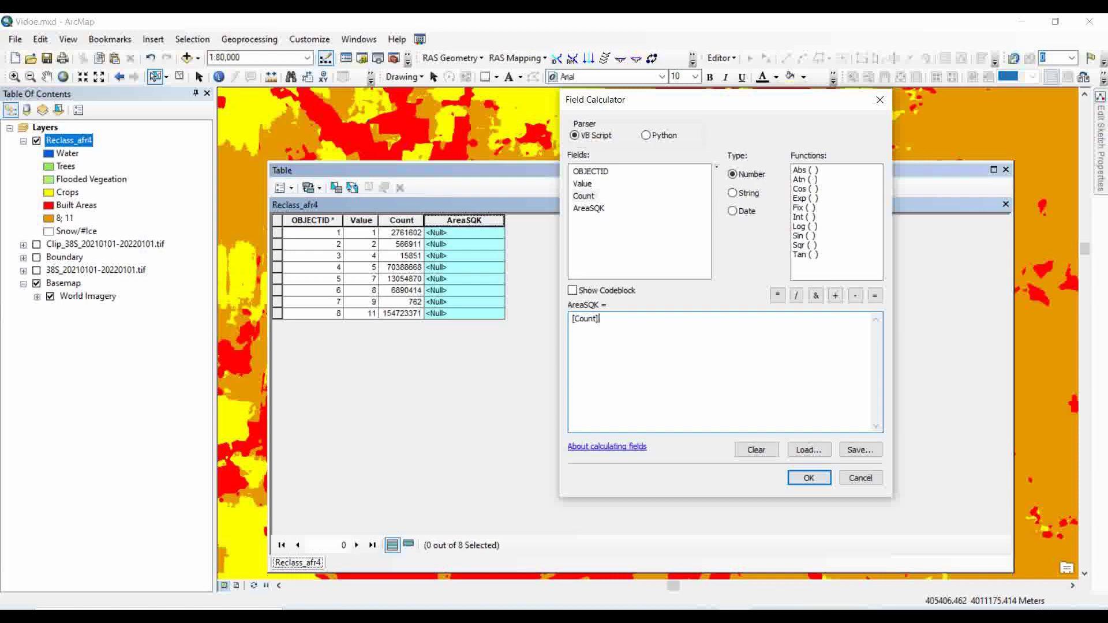
text(*10*10/1000000)
Step: Run the calculation, filling AreaSQK from 0.0762 (value 9) to 15472.34 km² (value 11)
click(810, 482)
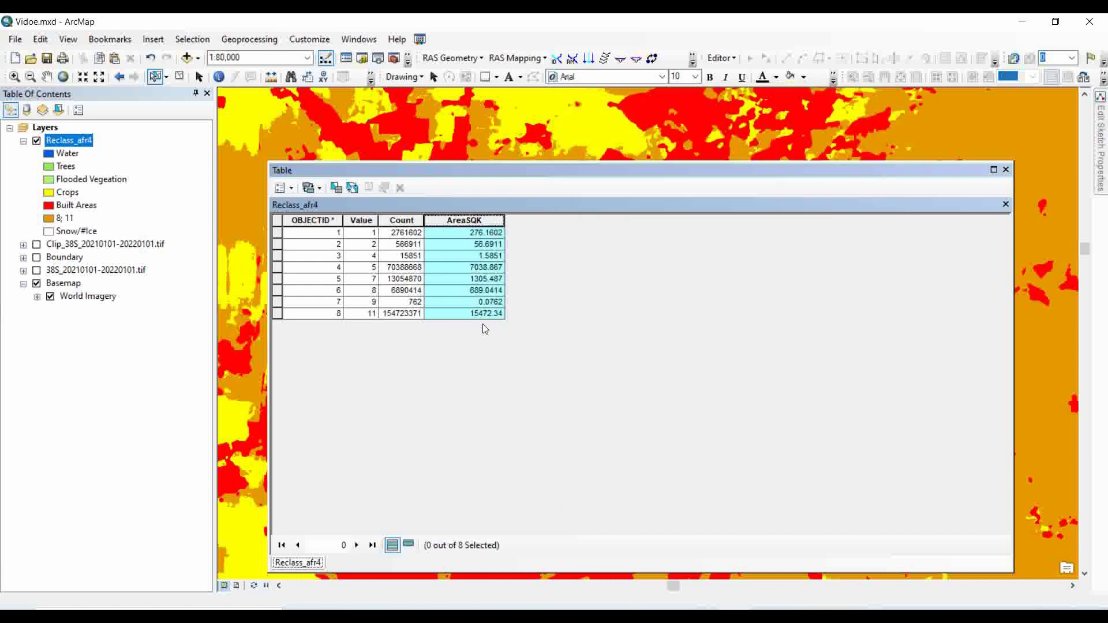